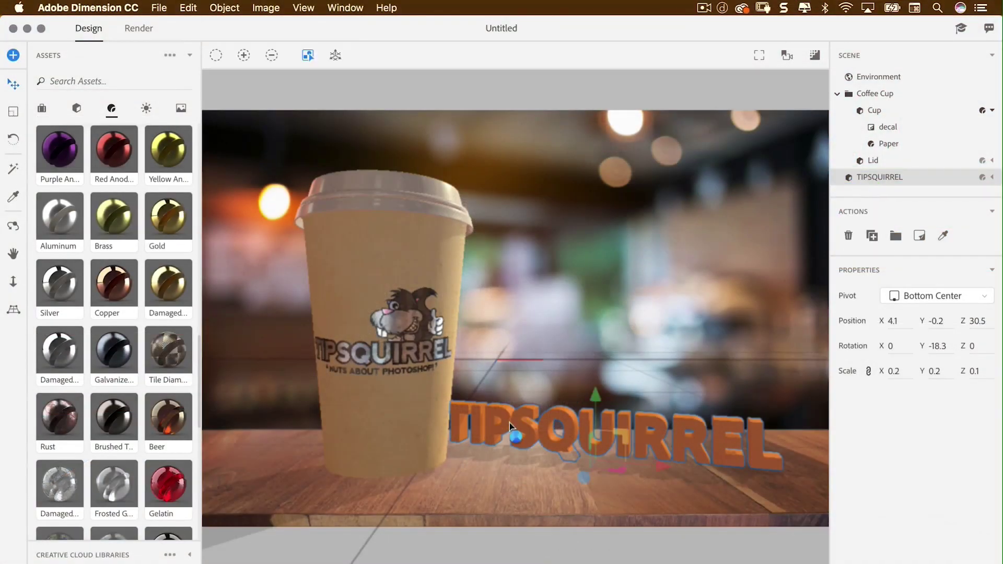
{"action": "left_click_drag", "start_coordinate": [510, 422], "coordinate": [525, 425]}
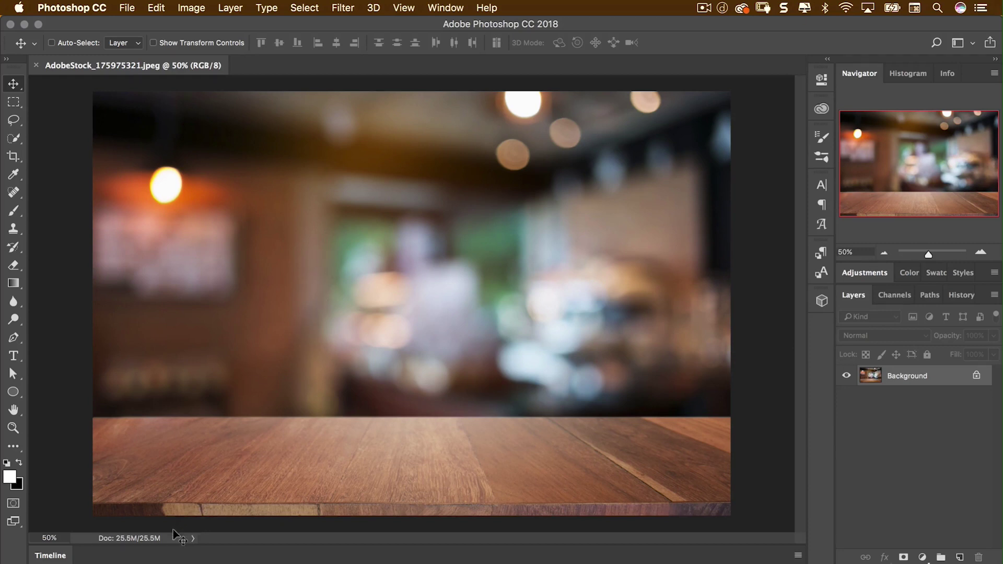
Step: Check the photo's pixel dimensions, and resample it to 50 percent of its width and height
{"action": "left_click", "coordinate": [159, 533]}
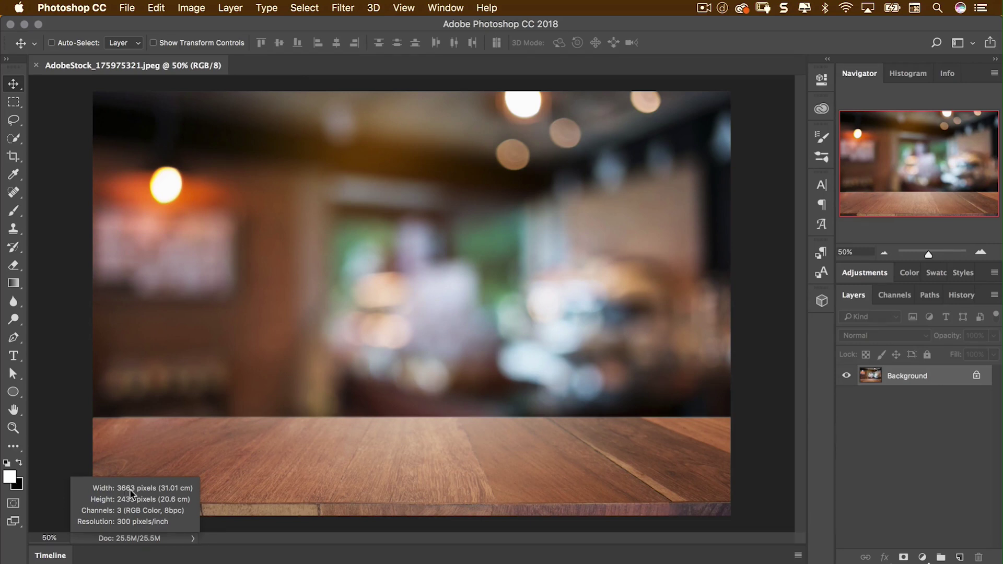
{"action": "left_click_drag", "start_coordinate": [130, 494], "coordinate": [141, 473]}
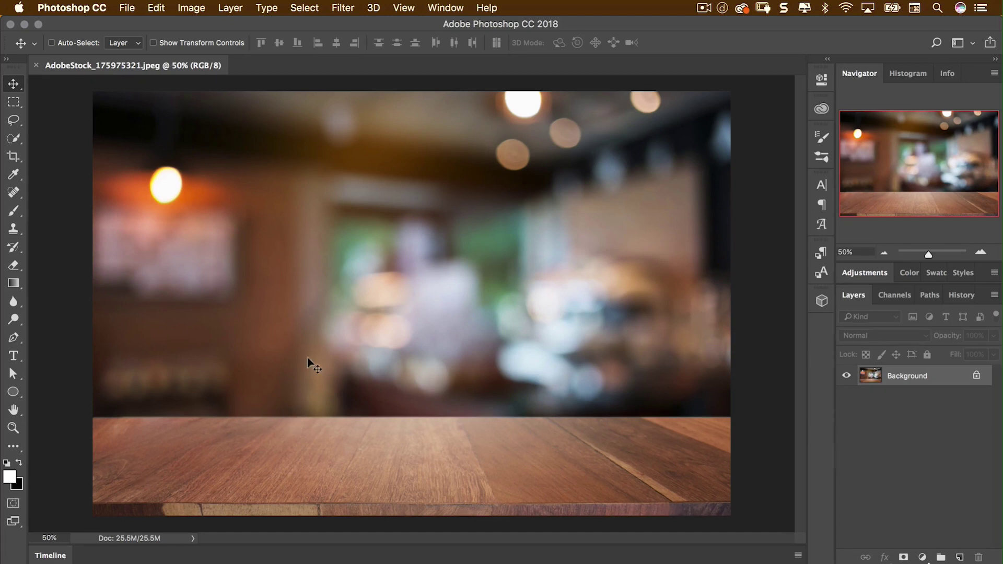
{"action": "left_click", "coordinate": [191, 9]}
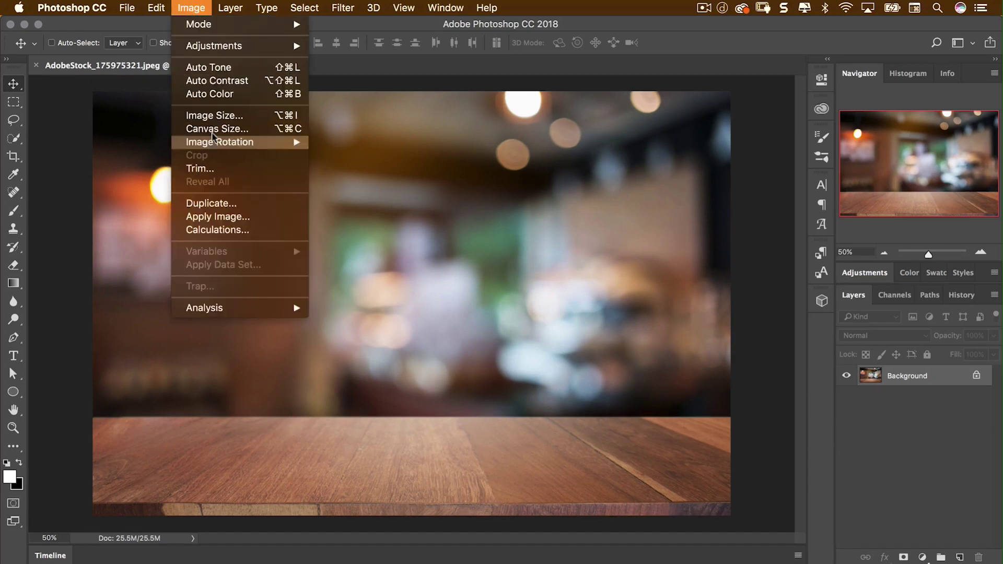
{"action": "left_click", "coordinate": [219, 115]}
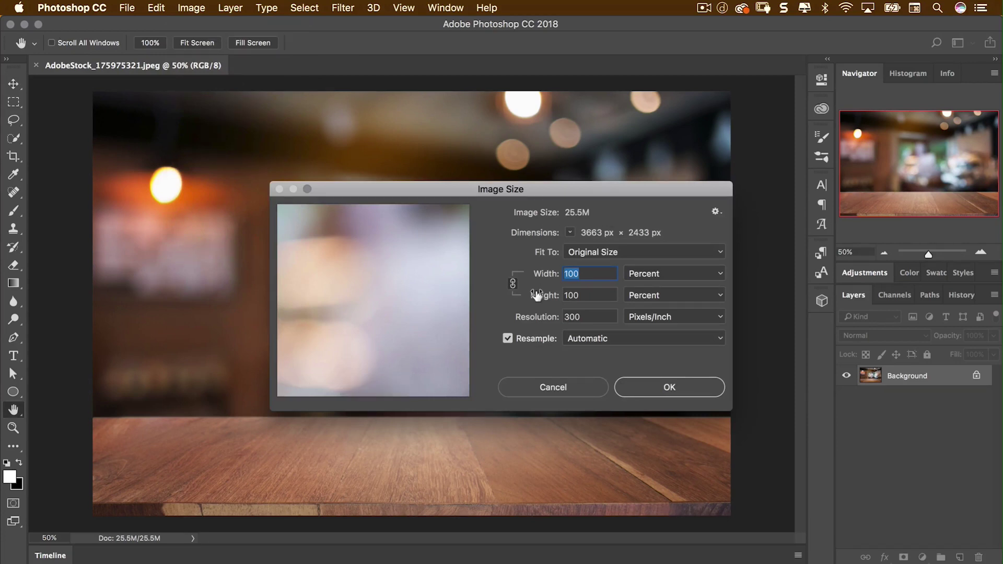
{"action": "type", "text": "50"}
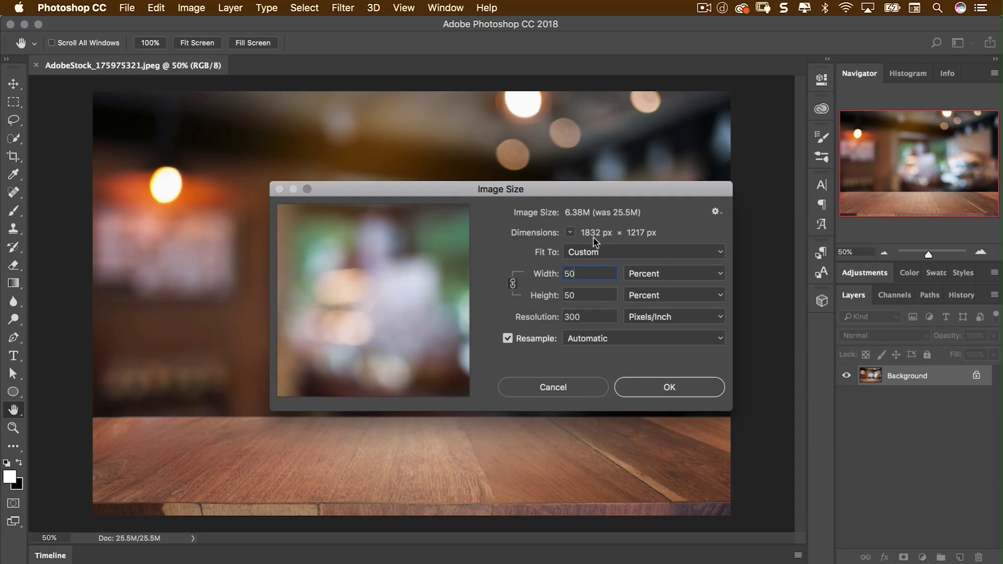
{"action": "left_click", "coordinate": [647, 389]}
{"action": "key", "text": "v"}
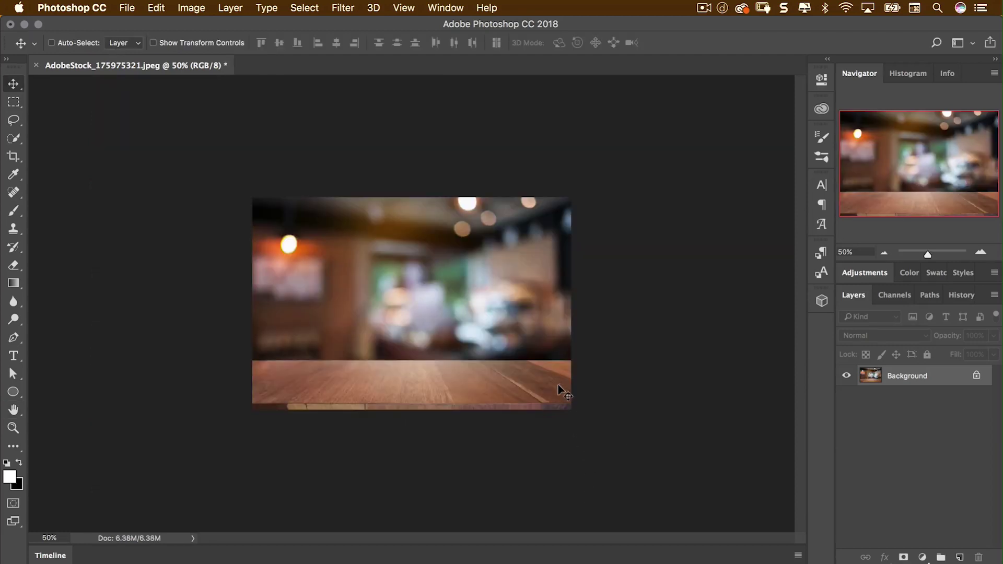
{"action": "key", "text": "super"}
{"action": "scroll", "coordinate": [524, 332], "scroll_direction": "up", "scroll_amount": 3, "text": "alt"}
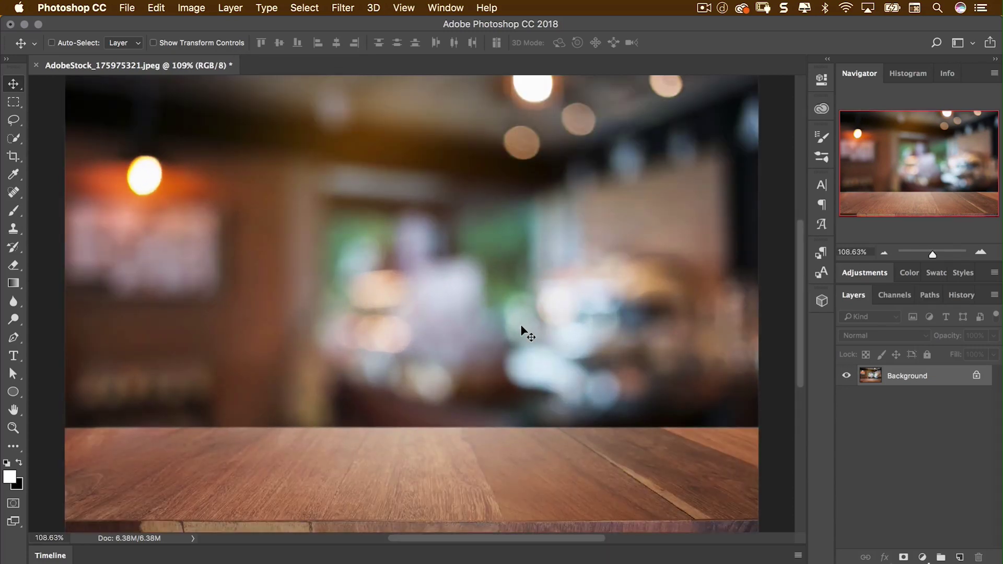
{"action": "key", "text": "super+semicolon"}
{"action": "key", "text": "super+1"}
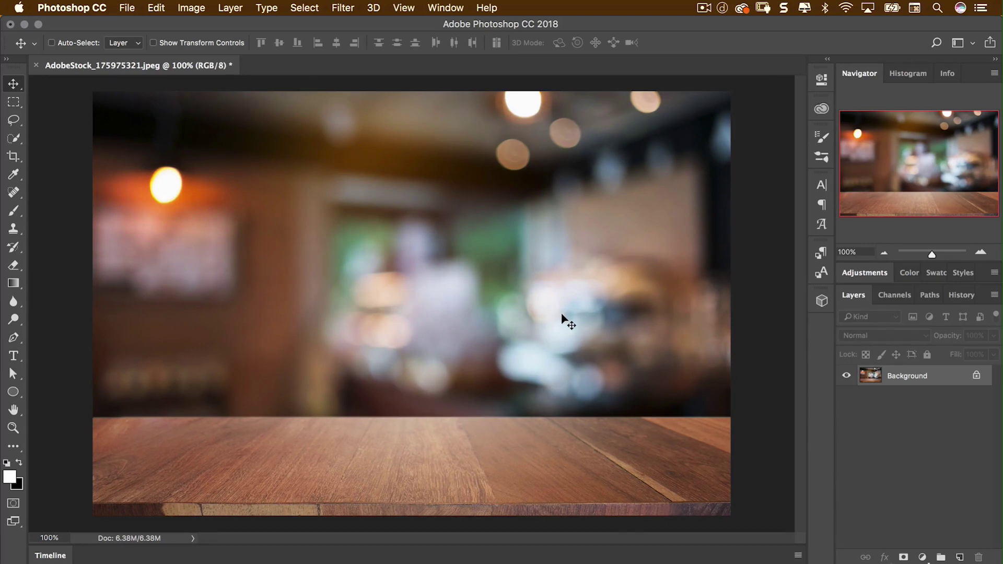
Step: Quick-export the resized photo as a JPG into a new Desktop folder named Mock Up
{"action": "left_click", "coordinate": [130, 8]}
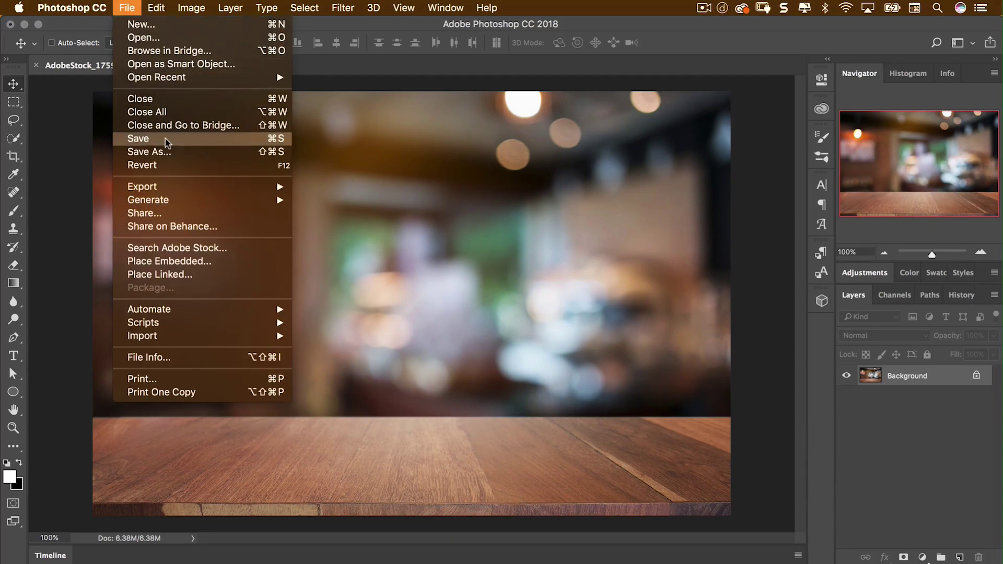
{"action": "mouse_move", "coordinate": [169, 186]}
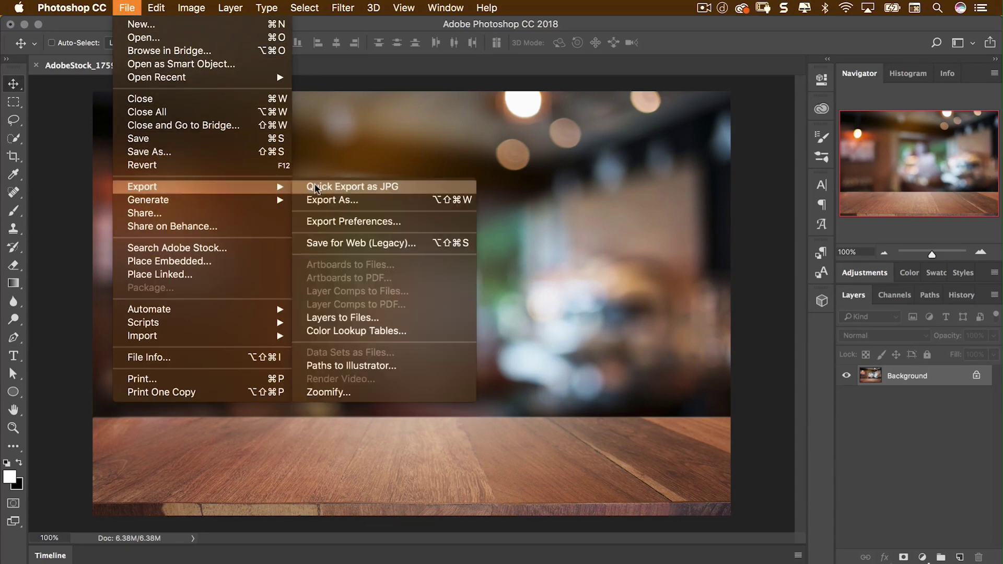
{"action": "left_click", "coordinate": [340, 187]}
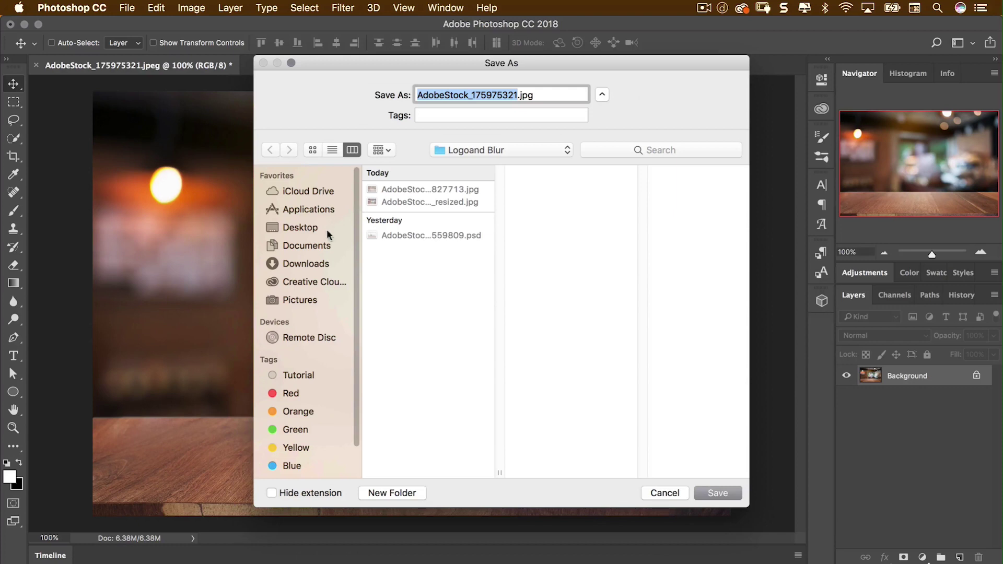
{"action": "left_click", "coordinate": [303, 231]}
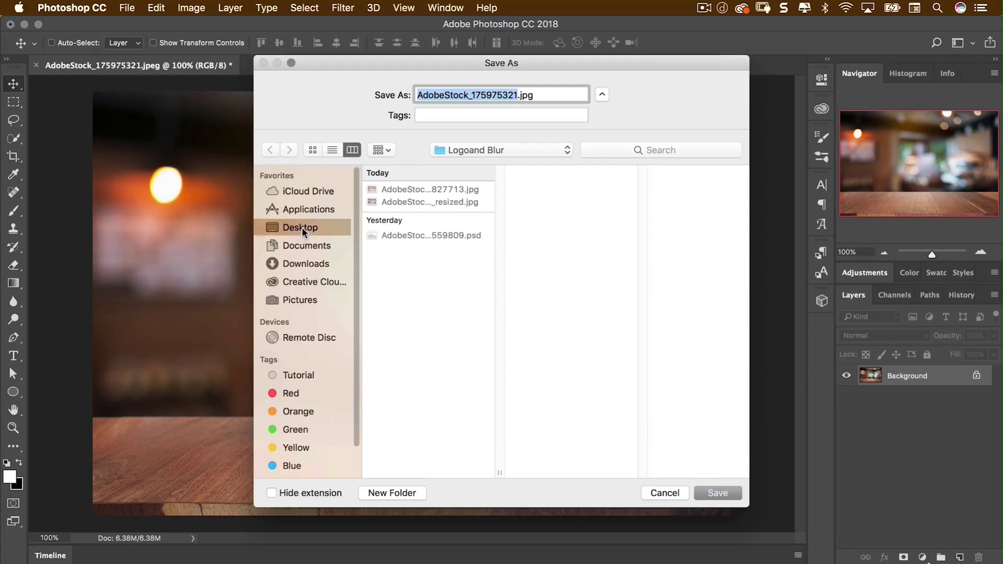
{"action": "left_click", "coordinate": [402, 494]}
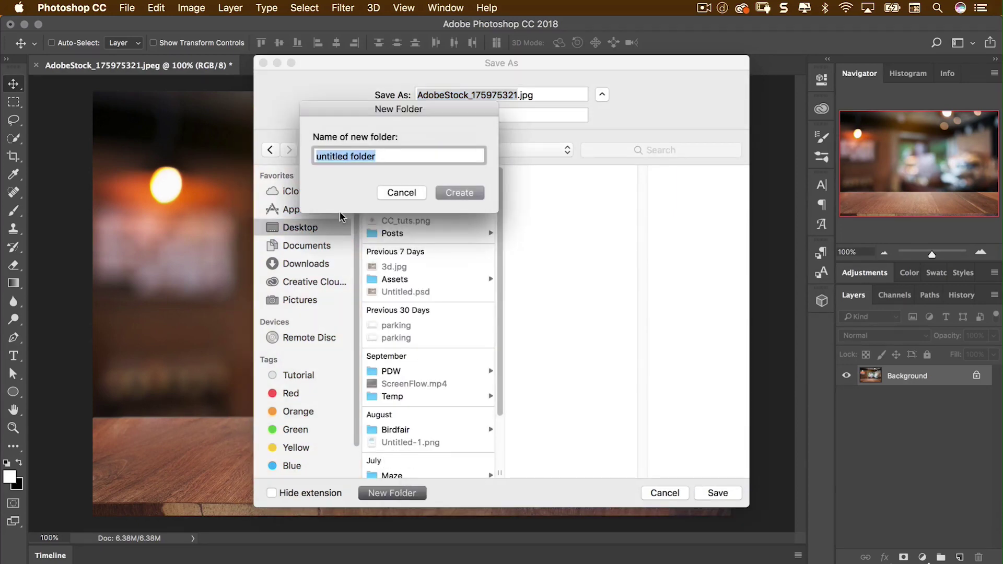
{"action": "type", "text": "Mock U"}
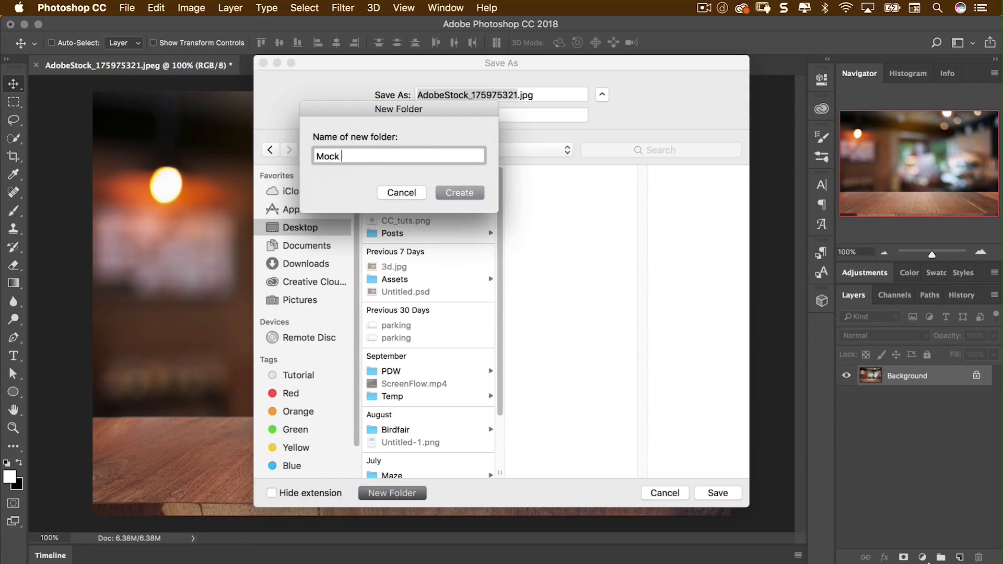
{"action": "type", "text": "p"}
{"action": "key", "text": "Return"}
{"action": "left_click", "coordinate": [715, 490]}
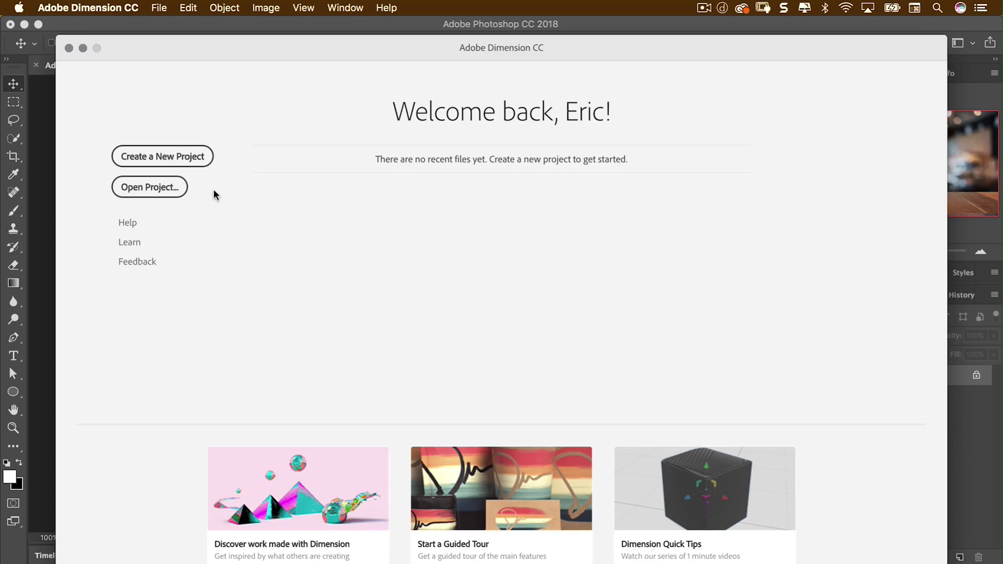
Step: Create a new project in Adobe Dimension and import AdobeStock_175975321.jpg from the Mock Up folder as the background image
{"action": "left_click", "coordinate": [178, 162]}
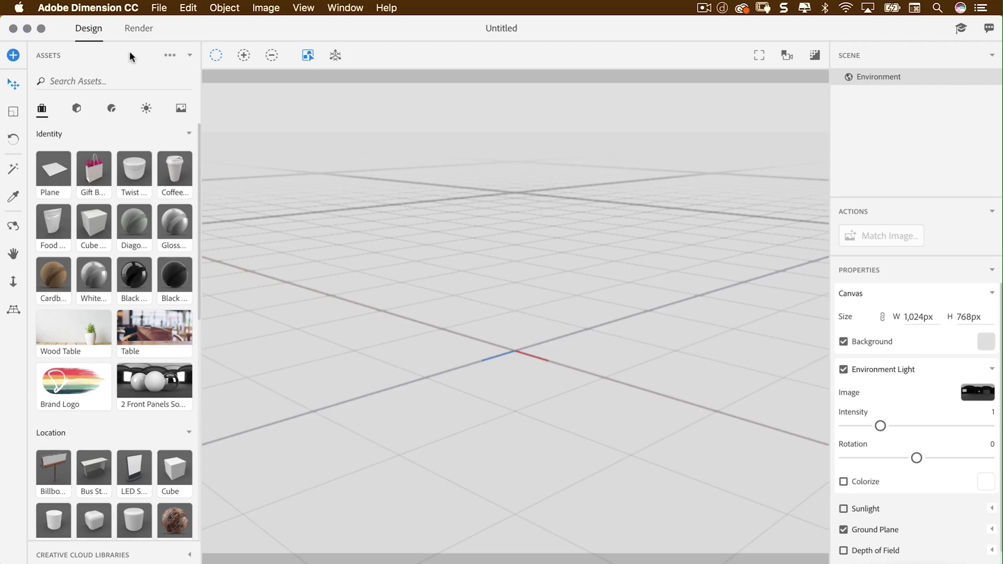
{"action": "left_click", "coordinate": [158, 7]}
{"action": "mouse_move", "coordinate": [220, 107]}
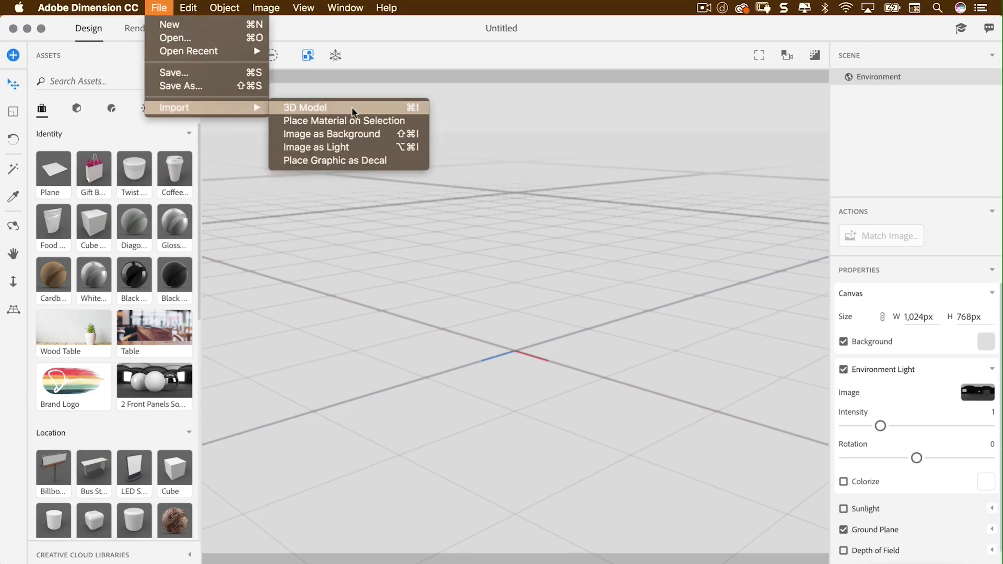
{"action": "left_click", "coordinate": [359, 135]}
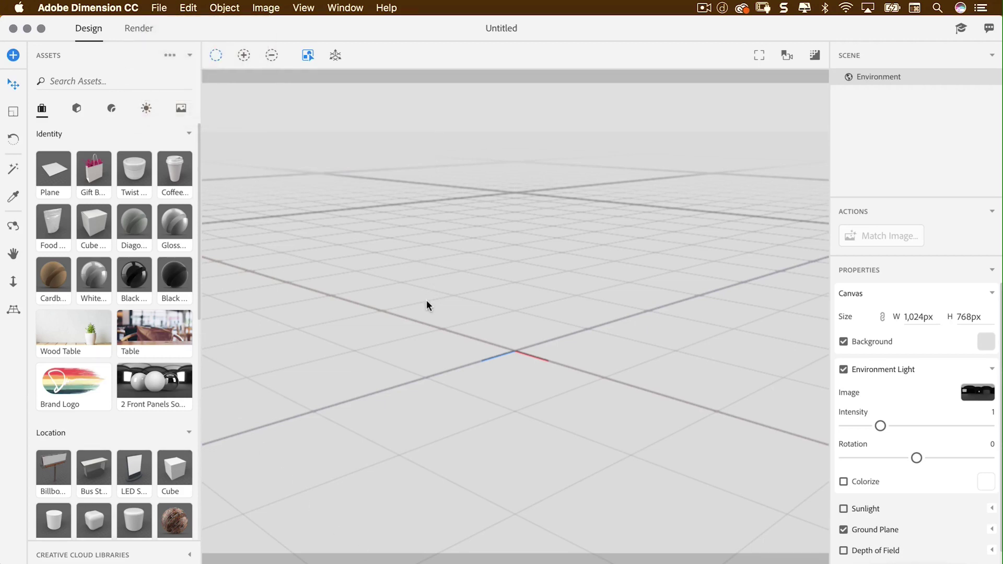
{"action": "left_click", "coordinate": [314, 122]}
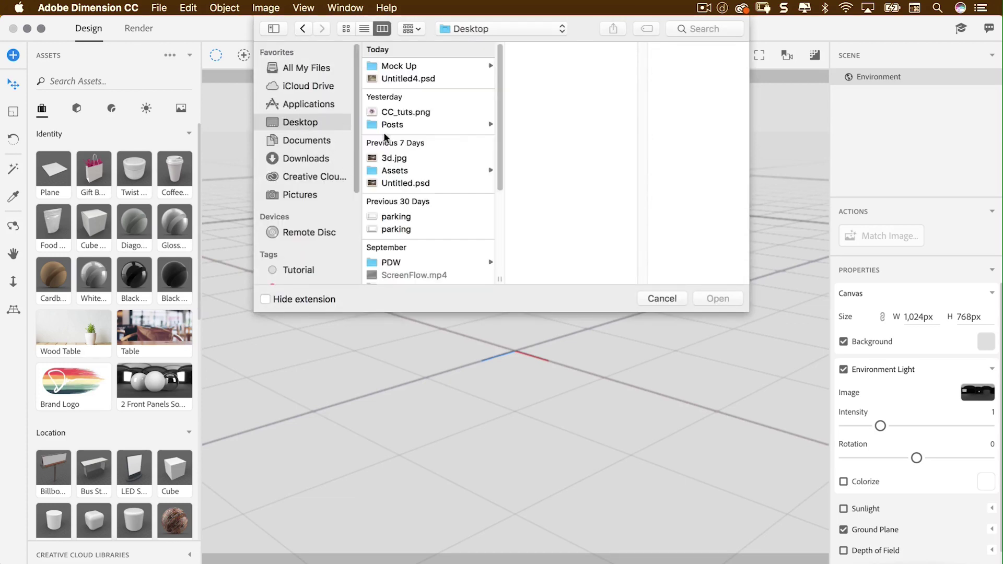
{"action": "left_click", "coordinate": [433, 67]}
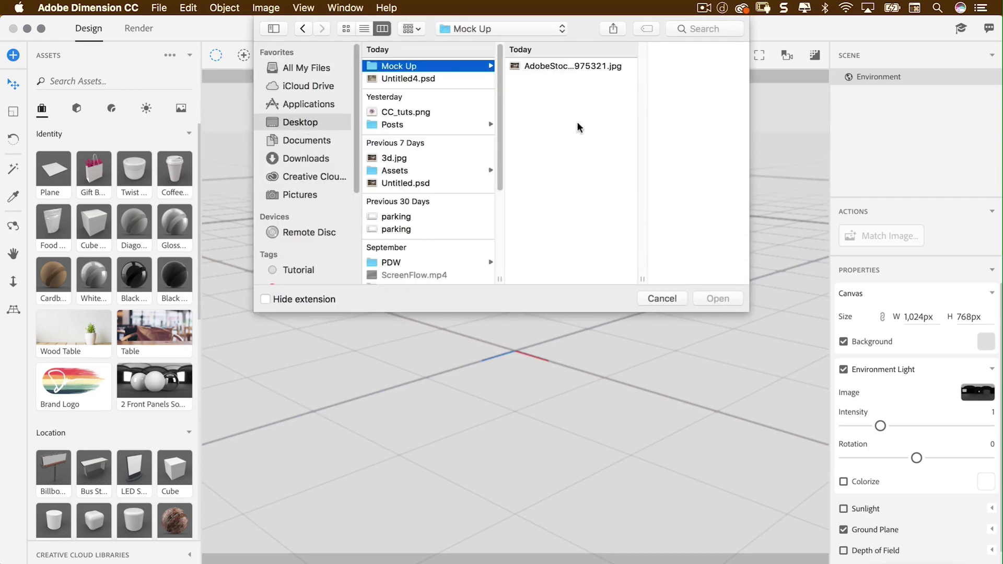
{"action": "left_click", "coordinate": [564, 66]}
{"action": "left_click", "coordinate": [713, 298]}
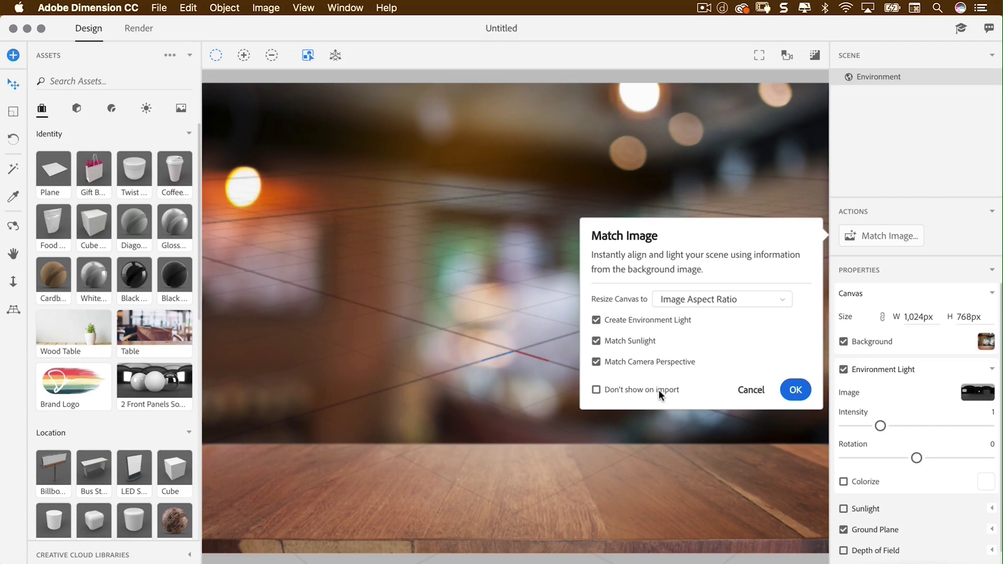
Step: Match the canvas to the image aspect ratio with environment light, sunlight and camera perspective, and check the horizon line
{"action": "left_click", "coordinate": [797, 391]}
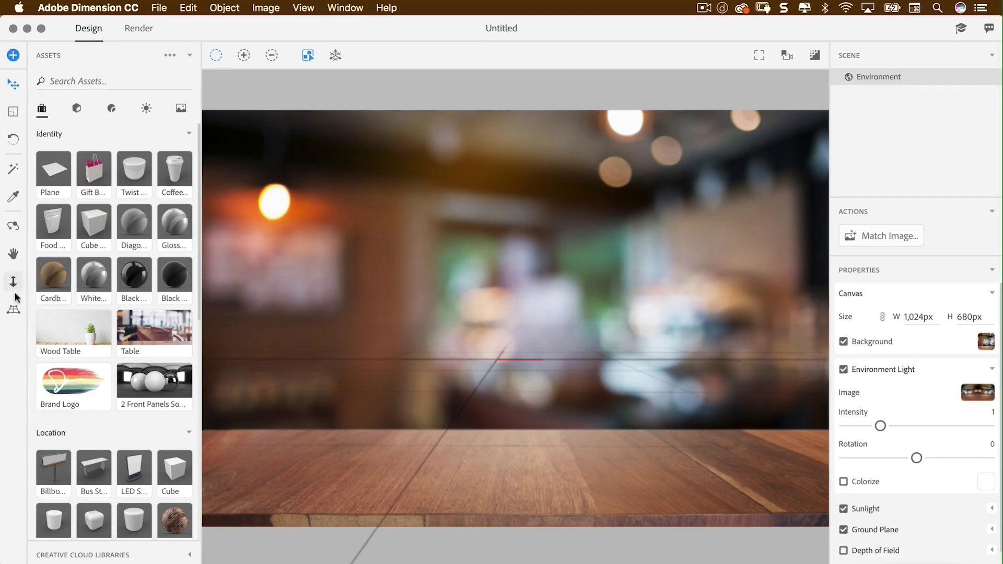
{"action": "left_click", "coordinate": [13, 312]}
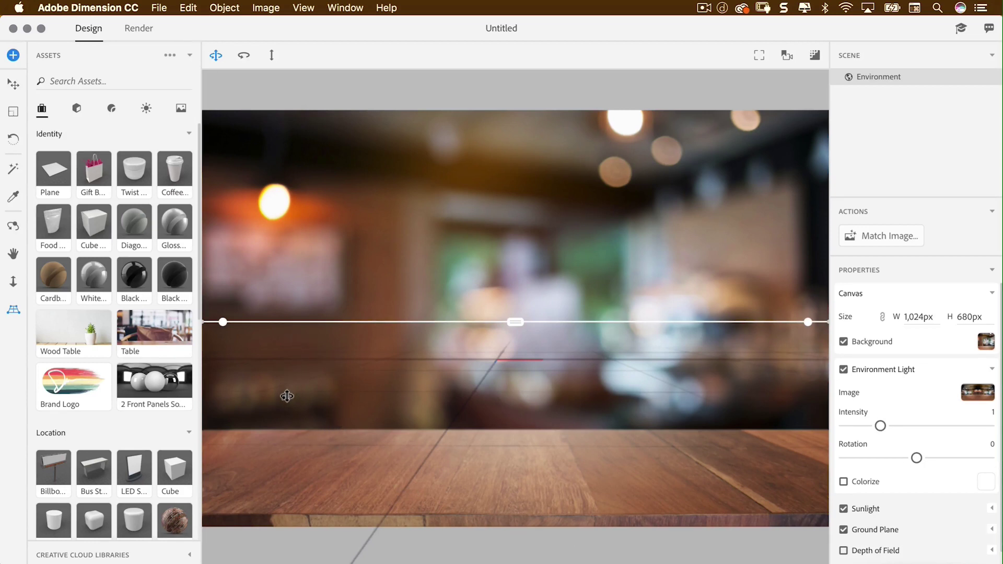
{"action": "left_click", "coordinate": [13, 85]}
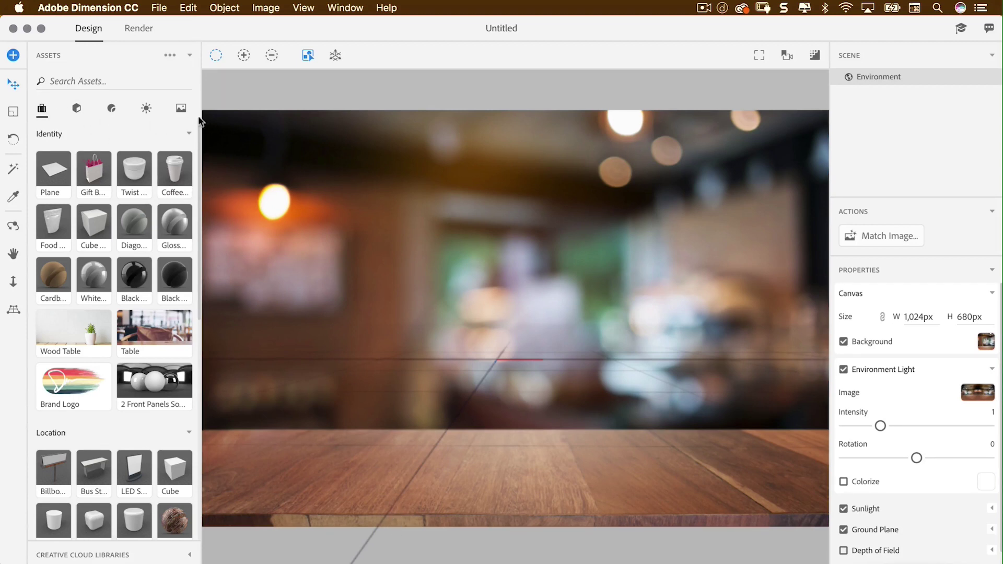
Step: Add the Coffee Cup starter model to the scene over the wooden table
{"action": "left_click", "coordinate": [77, 113]}
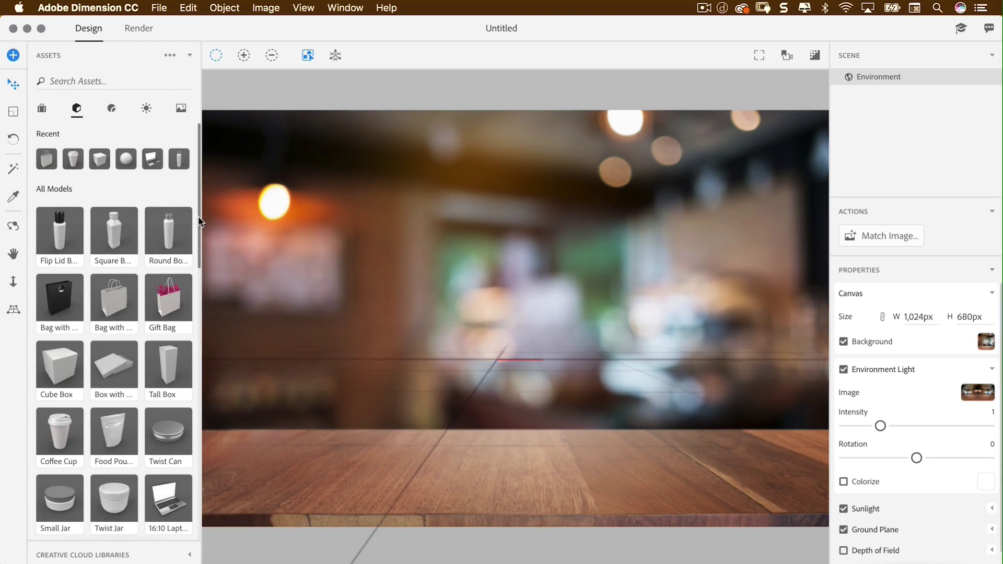
{"action": "left_click_drag", "start_coordinate": [199, 221], "coordinate": [204, 273]}
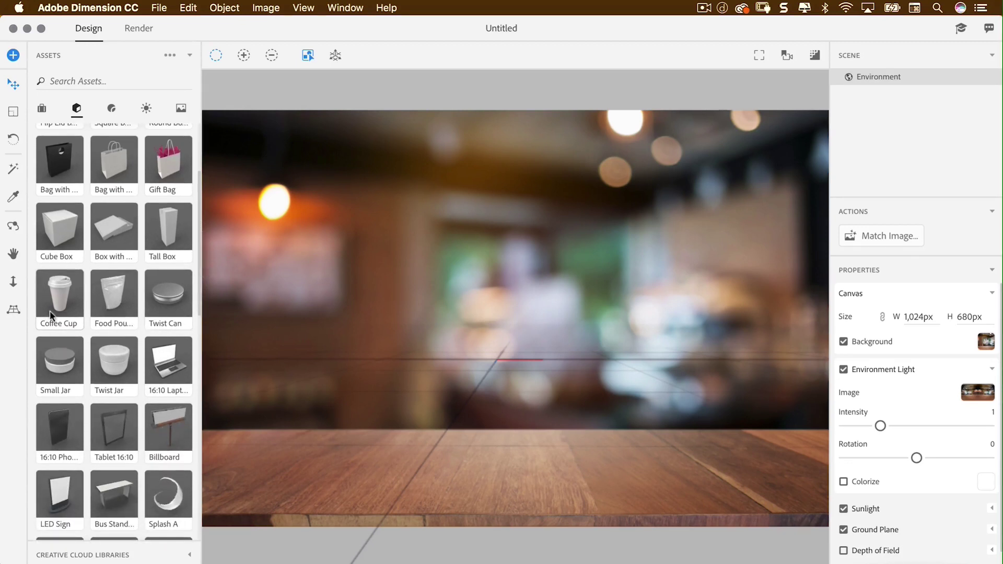
{"action": "left_click_drag", "start_coordinate": [62, 295], "coordinate": [502, 460]}
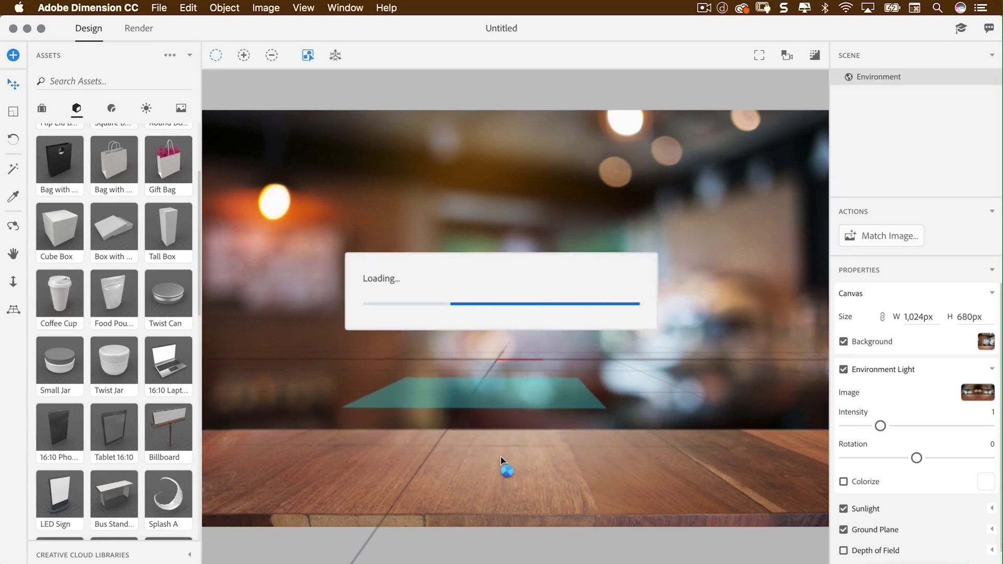
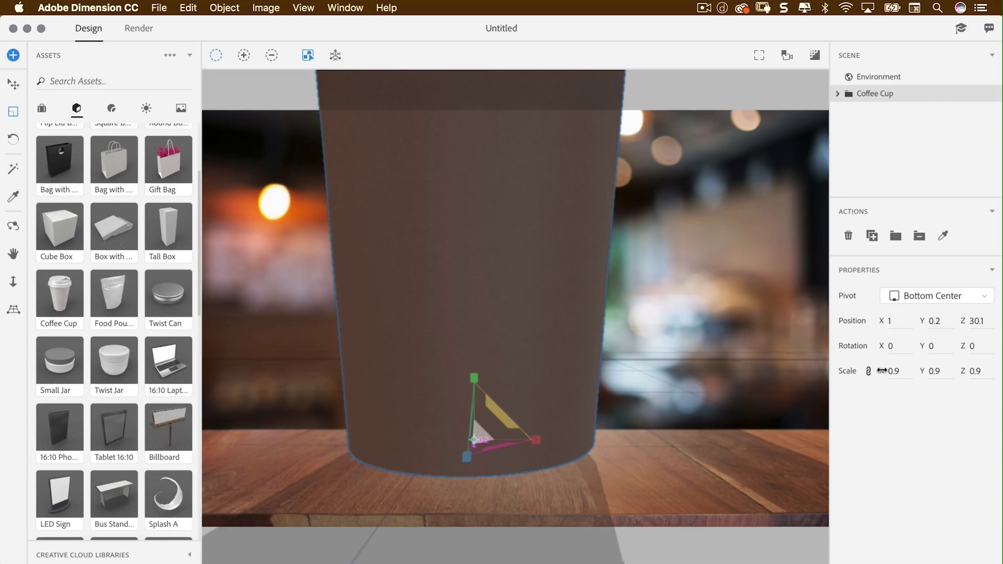
Step: Scale the coffee cup down to 0.5 and move it along the table to X -0.2 and Z 32
{"action": "mouse_move", "coordinate": [474, 440]}
{"action": "left_mouse_down"}
{"action": "mouse_move", "coordinate": [460, 449]}
{"action": "mouse_move", "coordinate": [473, 440]}
{"action": "left_mouse_up"}
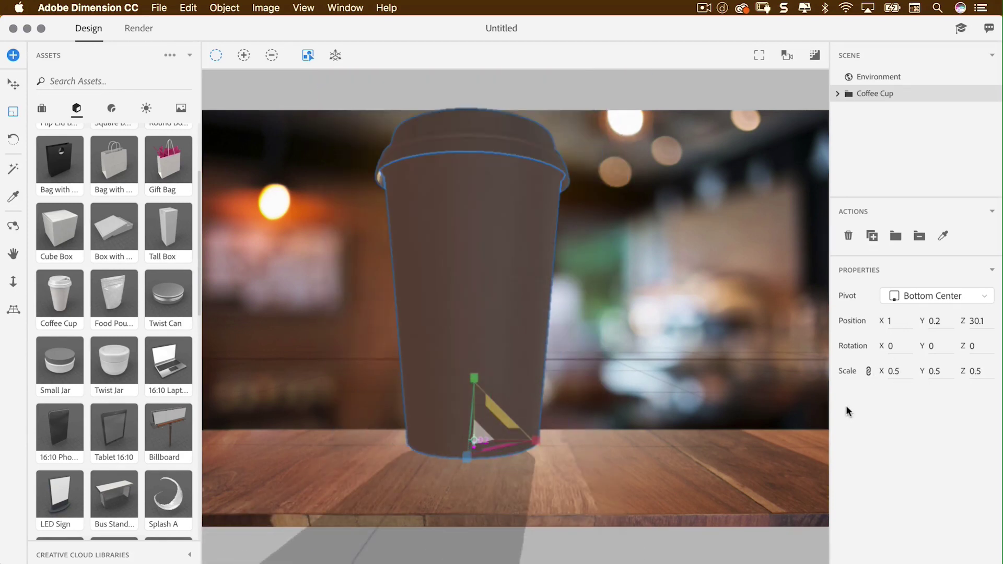
{"action": "left_click", "coordinate": [13, 85]}
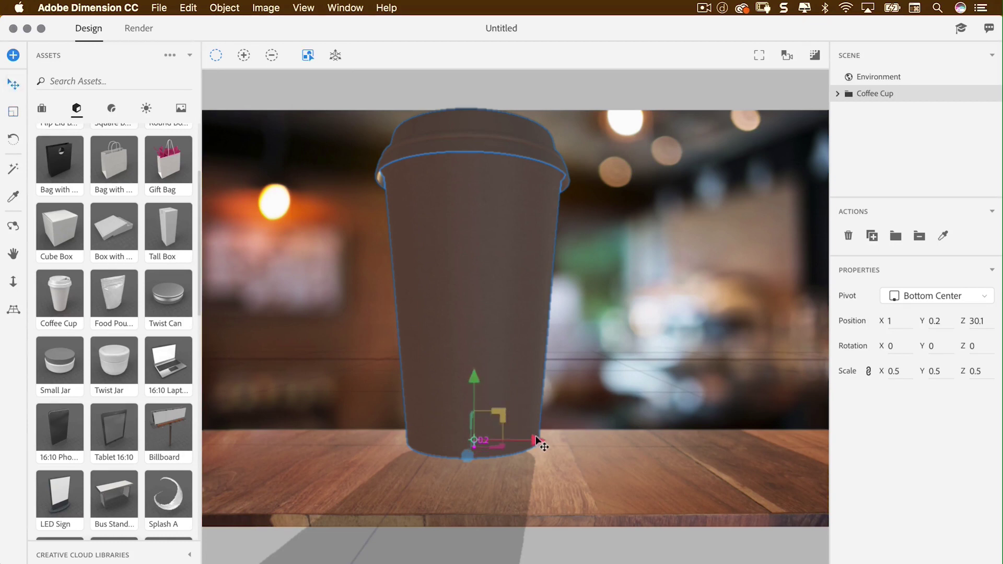
{"action": "left_click_drag", "start_coordinate": [537, 439], "coordinate": [393, 478]}
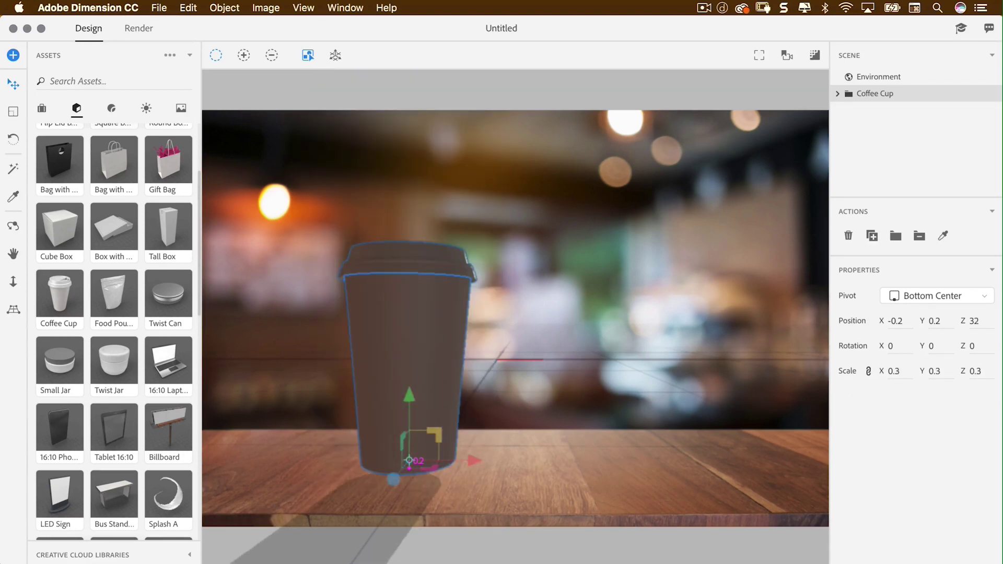
Step: Adjust the coffee cup's uniform scale to 0.4 to suit its place on the table
{"action": "left_click_drag", "start_coordinate": [847, 371], "coordinate": [848, 389]}
{"action": "left_click", "coordinate": [13, 111]}
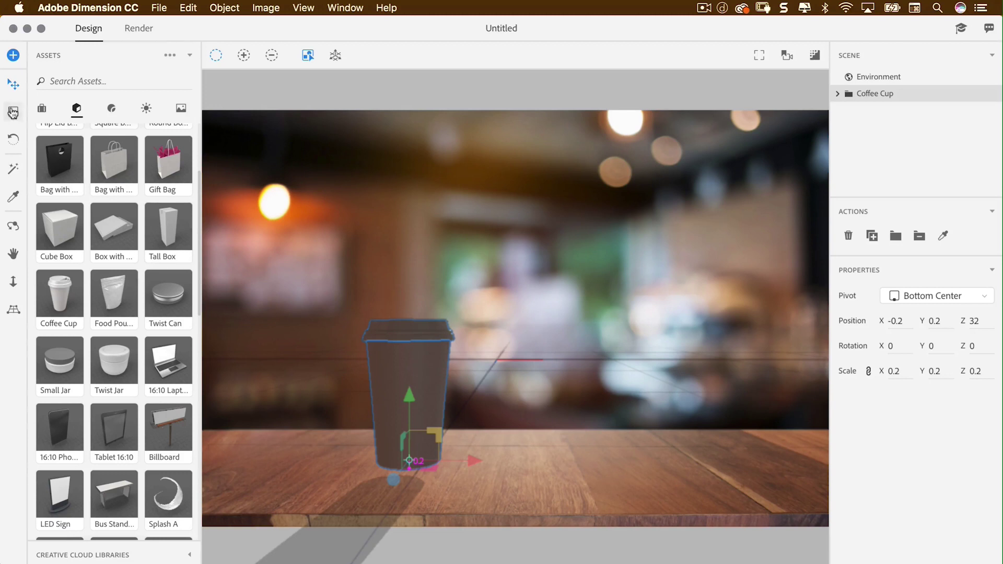
{"action": "left_click_drag", "start_coordinate": [433, 450], "coordinate": [763, 169]}
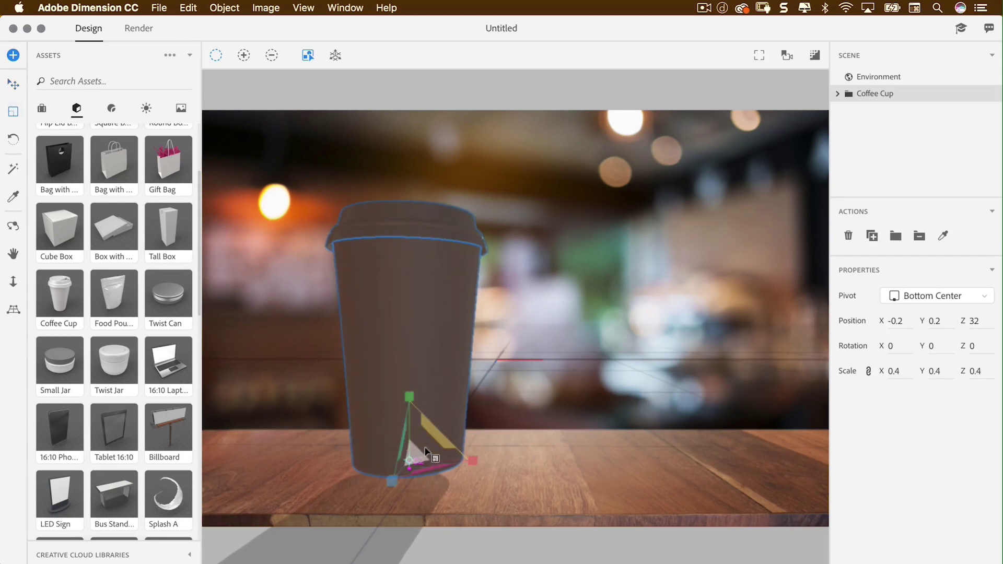
{"action": "left_click_drag", "start_coordinate": [426, 450], "coordinate": [462, 405]}
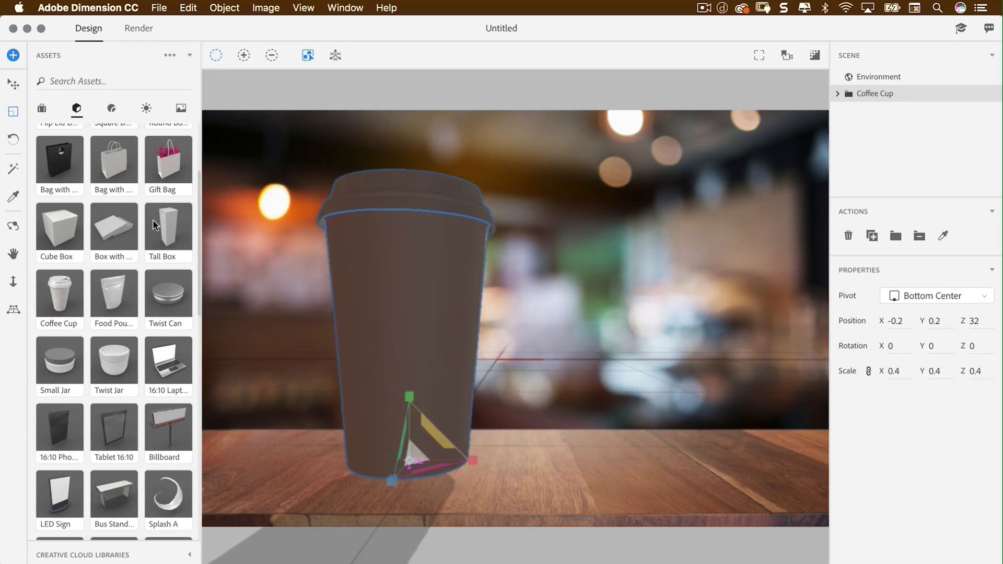
Step: Move the coffee cup sideways along the table to X -0.7
{"action": "left_click", "coordinate": [14, 87]}
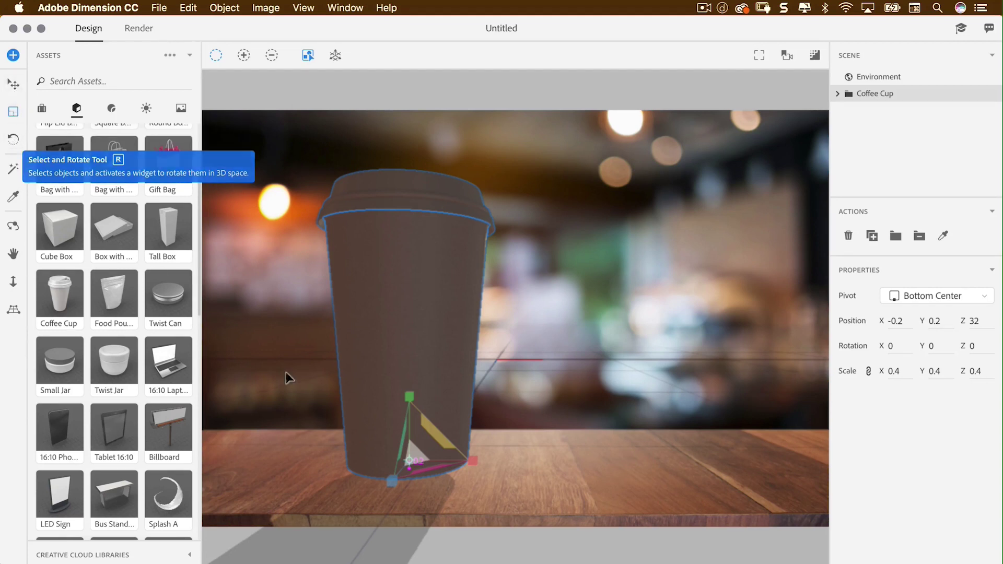
{"action": "left_click", "coordinate": [13, 84]}
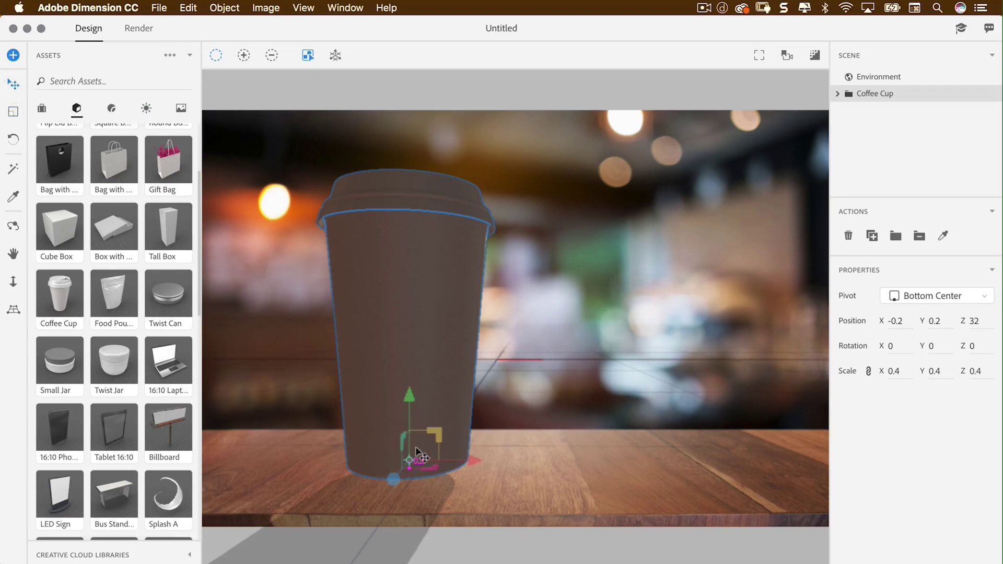
{"action": "mouse_move", "coordinate": [471, 462]}
{"action": "left_mouse_down"}
{"action": "mouse_move", "coordinate": [432, 468]}
{"action": "mouse_move", "coordinate": [454, 466]}
{"action": "left_mouse_up"}
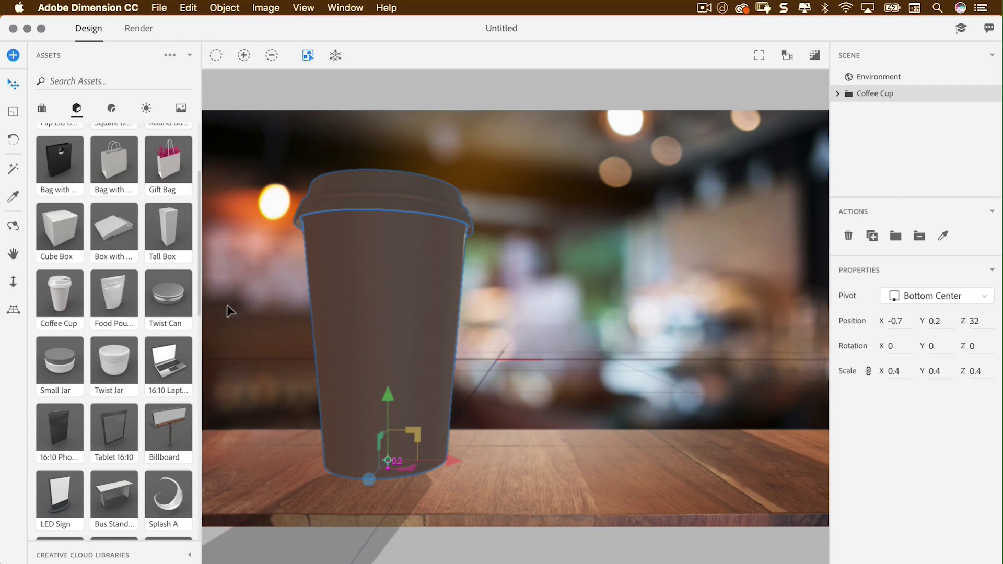
Step: Apply the Grid Paper material to the cup and select that material within the expanded Coffee Cup group
{"action": "left_click", "coordinate": [113, 110]}
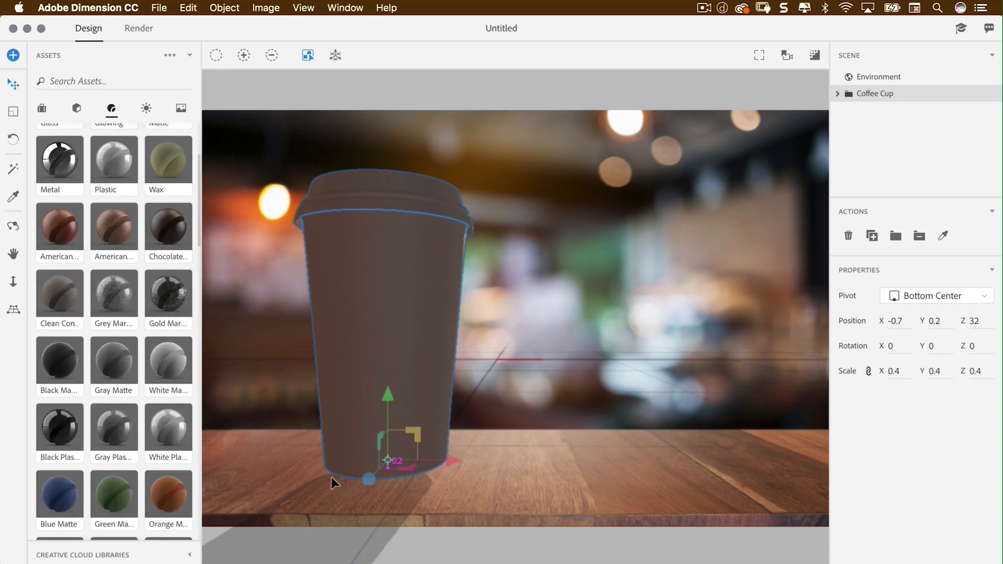
{"action": "left_click_drag", "start_coordinate": [198, 210], "coordinate": [209, 517]}
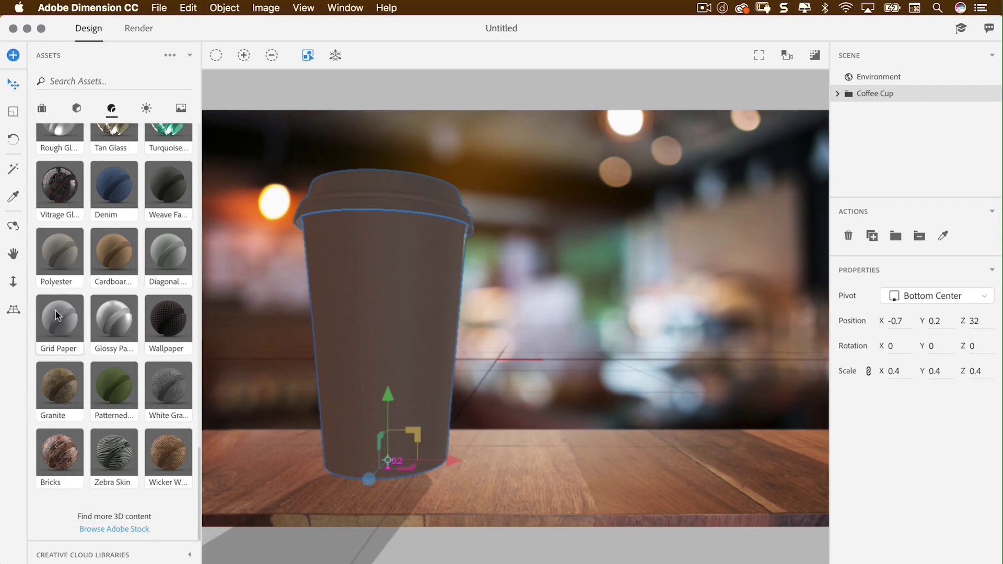
{"action": "left_click_drag", "start_coordinate": [57, 316], "coordinate": [367, 320]}
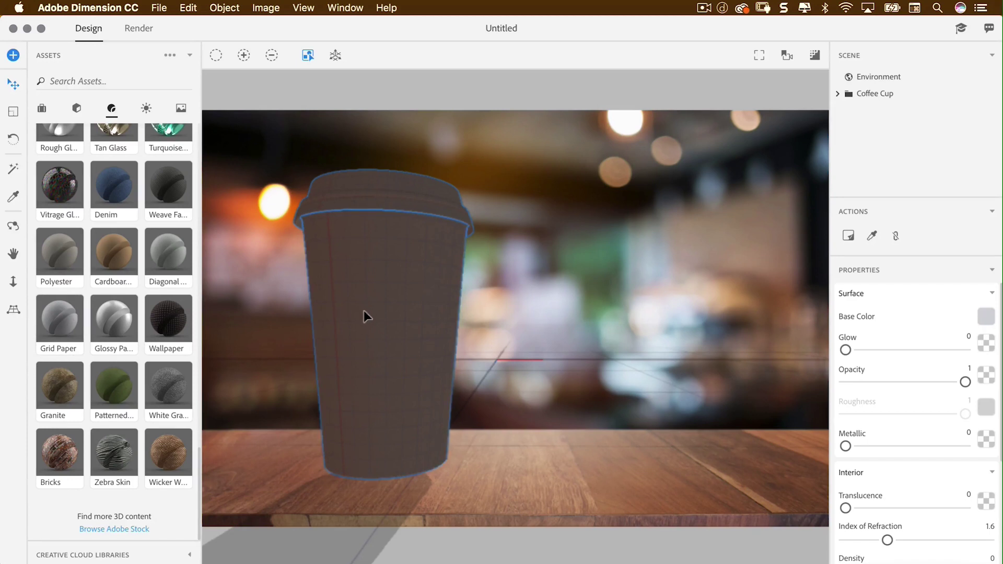
{"action": "left_click", "coordinate": [837, 95]}
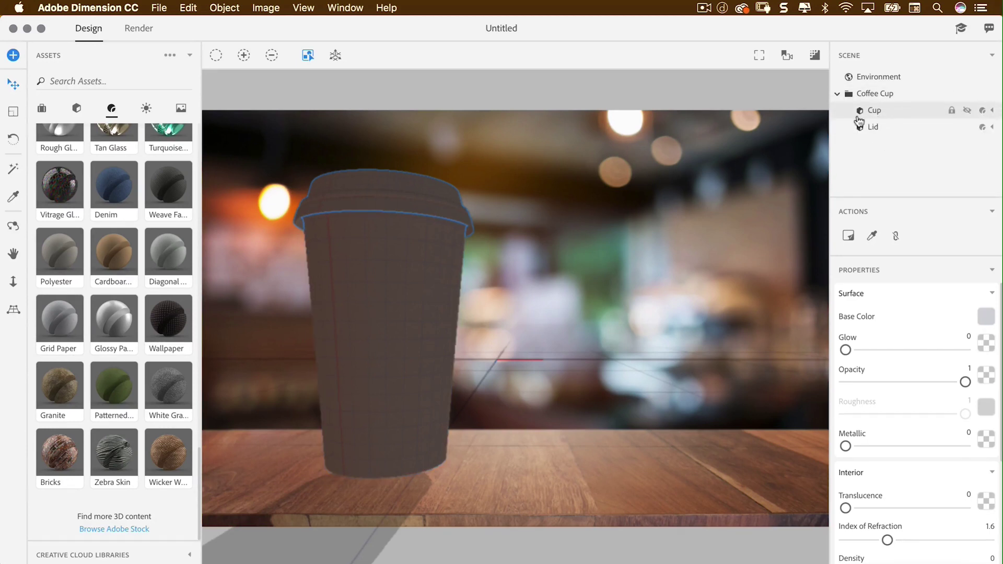
{"action": "left_click", "coordinate": [991, 110]}
{"action": "left_click", "coordinate": [902, 129]}
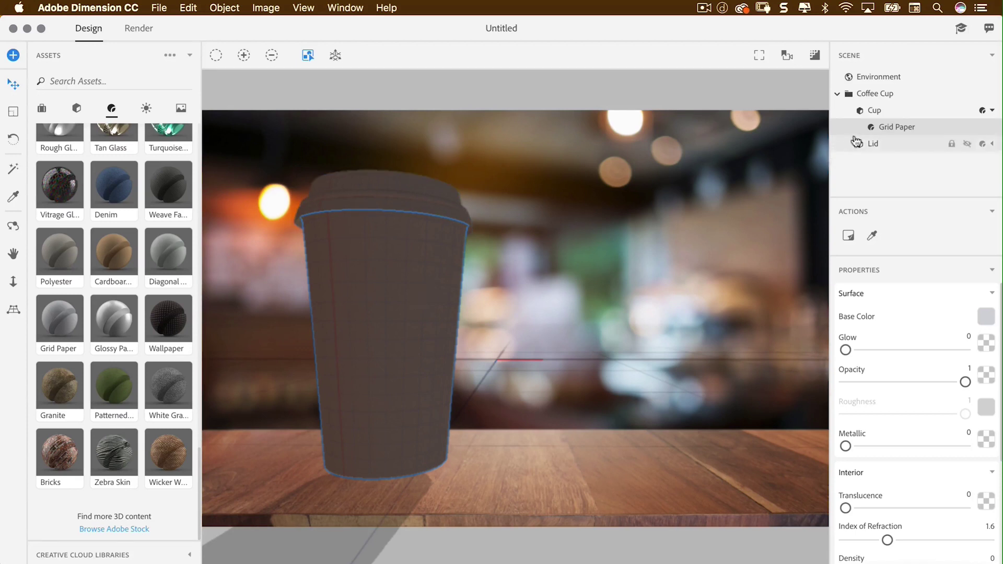
Step: Raise the environment light intensity to 2.83 and set its rotation to -32.9
{"action": "left_click", "coordinate": [884, 83]}
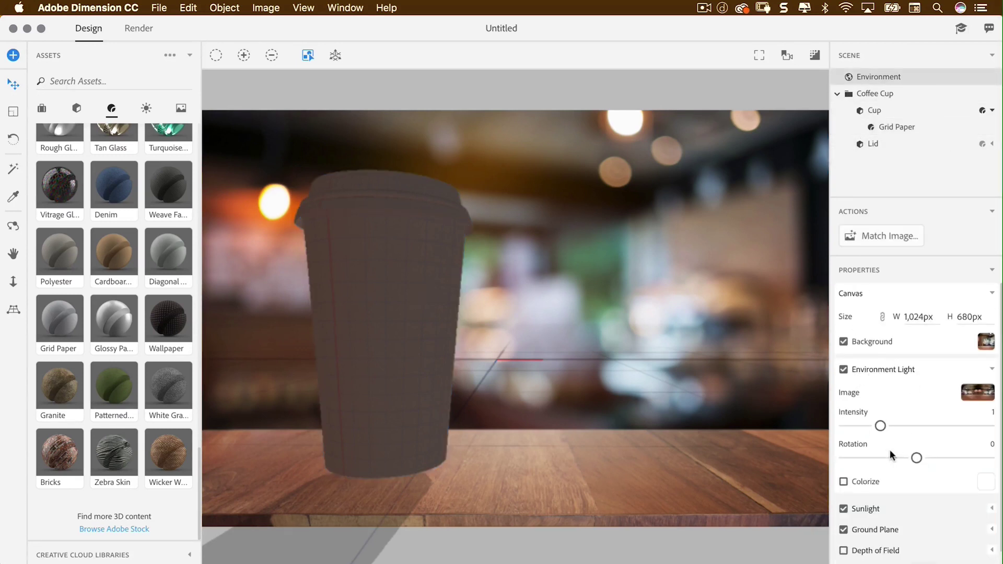
{"action": "left_click_drag", "start_coordinate": [880, 427], "coordinate": [945, 425]}
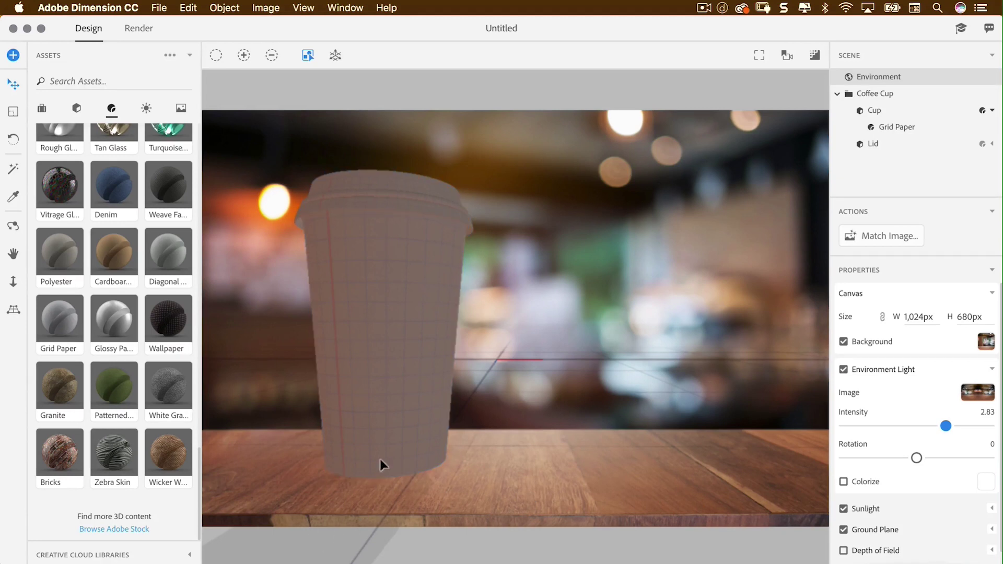
{"action": "mouse_move", "coordinate": [918, 461]}
{"action": "left_mouse_down"}
{"action": "mouse_move", "coordinate": [878, 458]}
{"action": "mouse_move", "coordinate": [963, 456]}
{"action": "mouse_move", "coordinate": [901, 457]}
{"action": "left_mouse_up"}
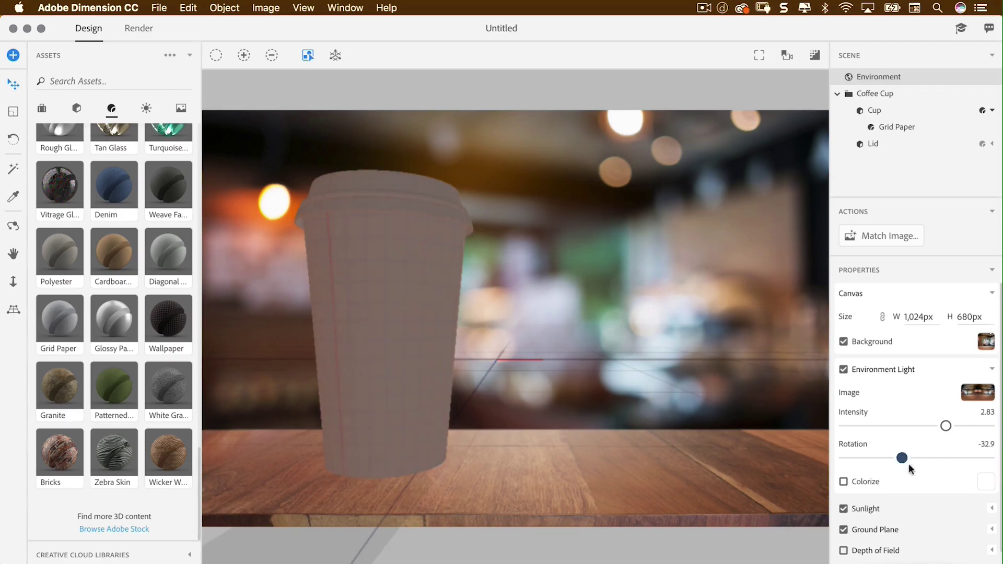
Step: Adjust the sunlight to intensity 1.385, cloudiness 0.67, height 32.45 and rotation 136.73
{"action": "left_click", "coordinate": [992, 509]}
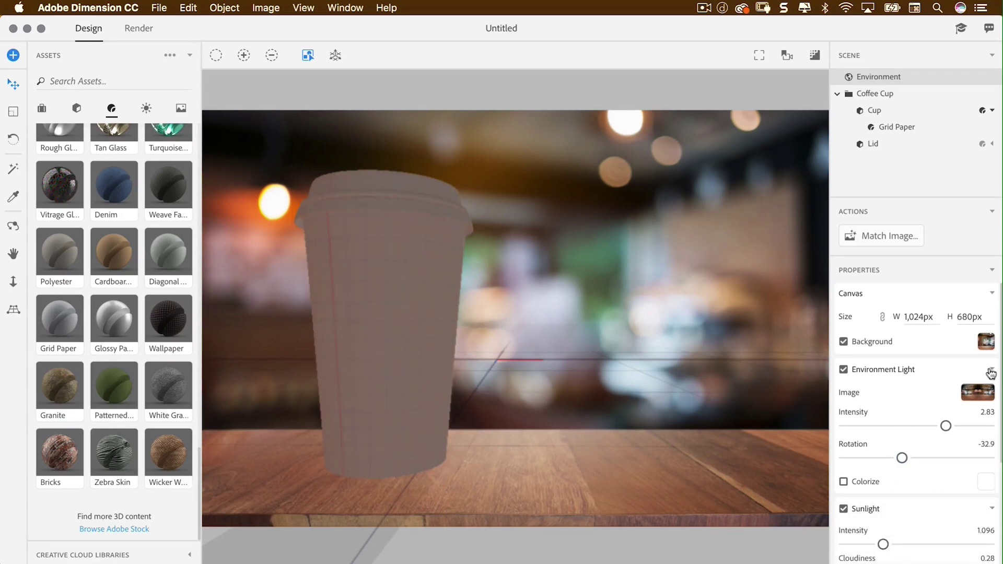
{"action": "left_click", "coordinate": [991, 371]}
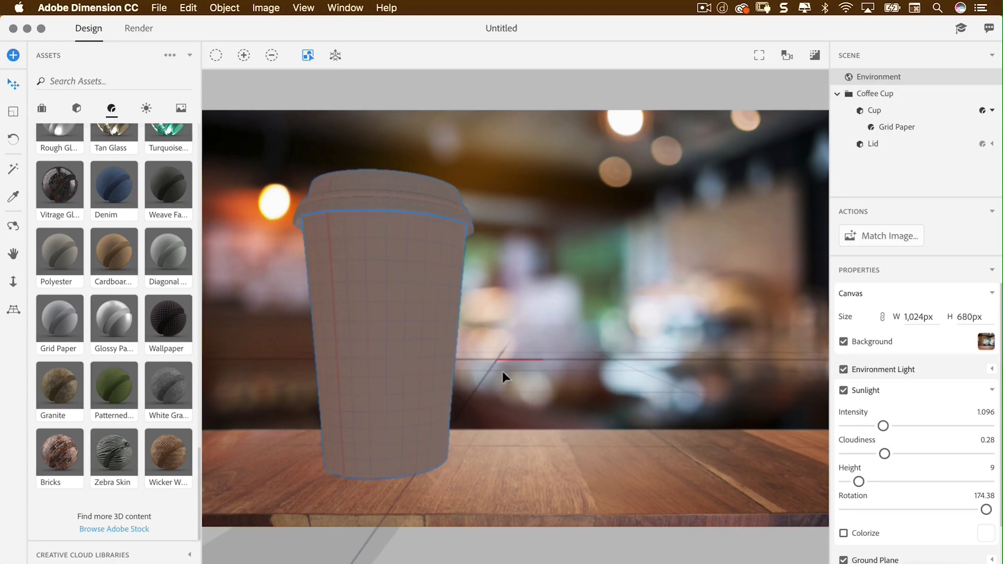
{"action": "left_click_drag", "start_coordinate": [884, 425], "coordinate": [934, 426]}
{"action": "left_click_drag", "start_coordinate": [885, 454], "coordinate": [940, 454]}
{"action": "left_click_drag", "start_coordinate": [862, 485], "coordinate": [897, 482]}
{"action": "mouse_move", "coordinate": [985, 509]}
{"action": "left_mouse_down"}
{"action": "mouse_move", "coordinate": [951, 509]}
{"action": "mouse_move", "coordinate": [982, 509]}
{"action": "mouse_move", "coordinate": [969, 509]}
{"action": "left_mouse_up"}
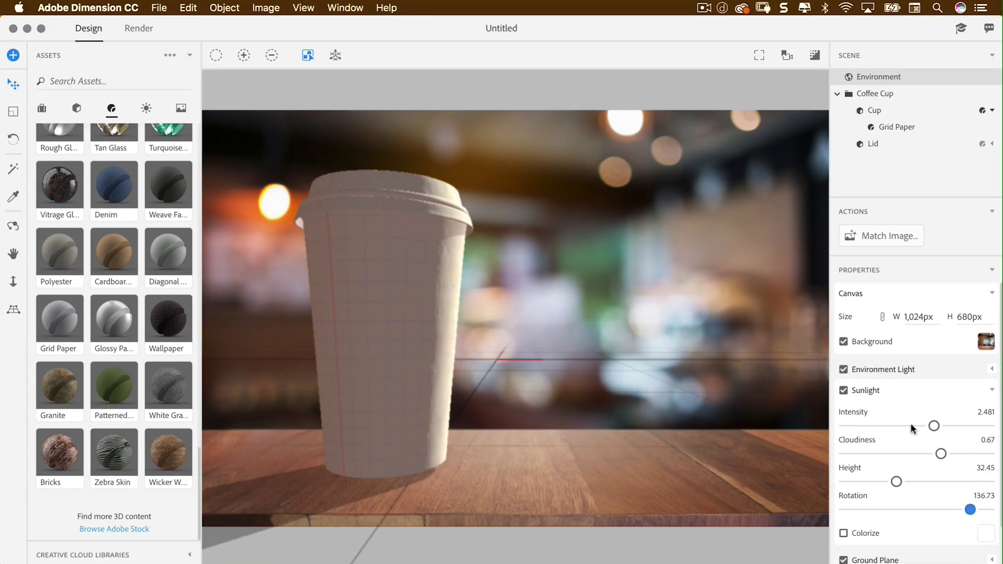
{"action": "left_click_drag", "start_coordinate": [934, 427], "coordinate": [895, 428]}
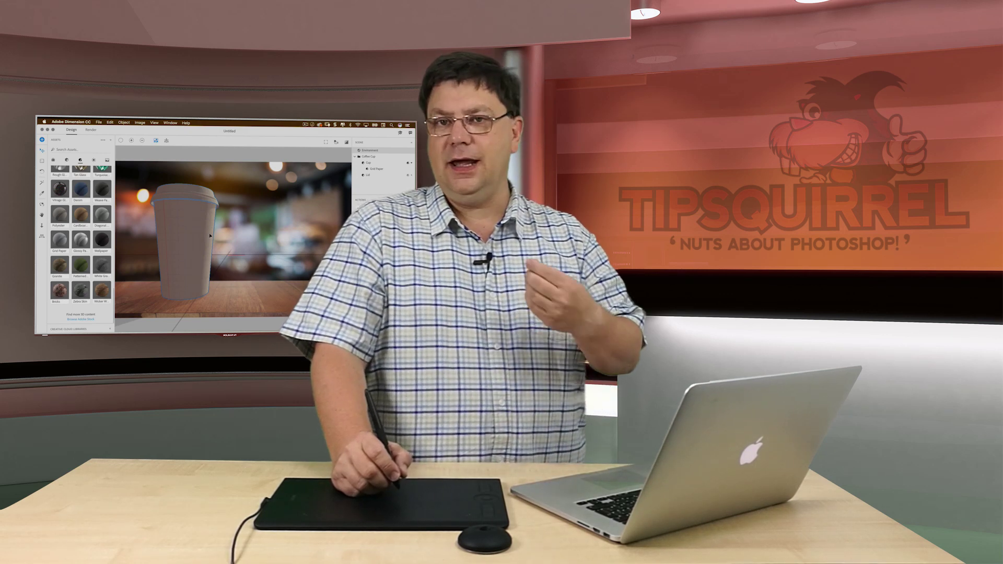
{"action": "left_click", "coordinate": [153, 203]}
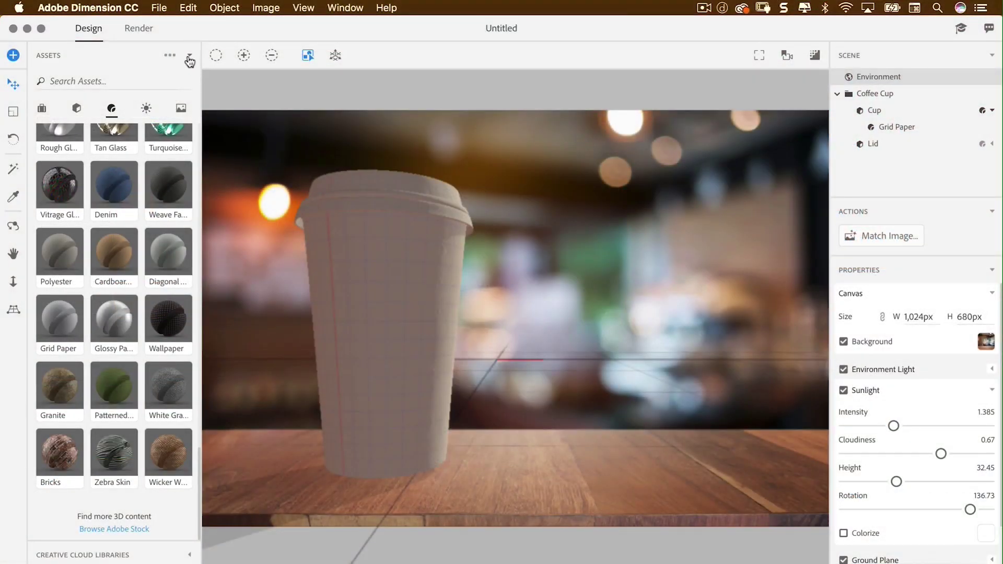
Step: Try the Desk, IPad Cover and Argan Shells materials from the Experiments library on the cup, and settle on Paper
{"action": "left_click", "coordinate": [189, 57]}
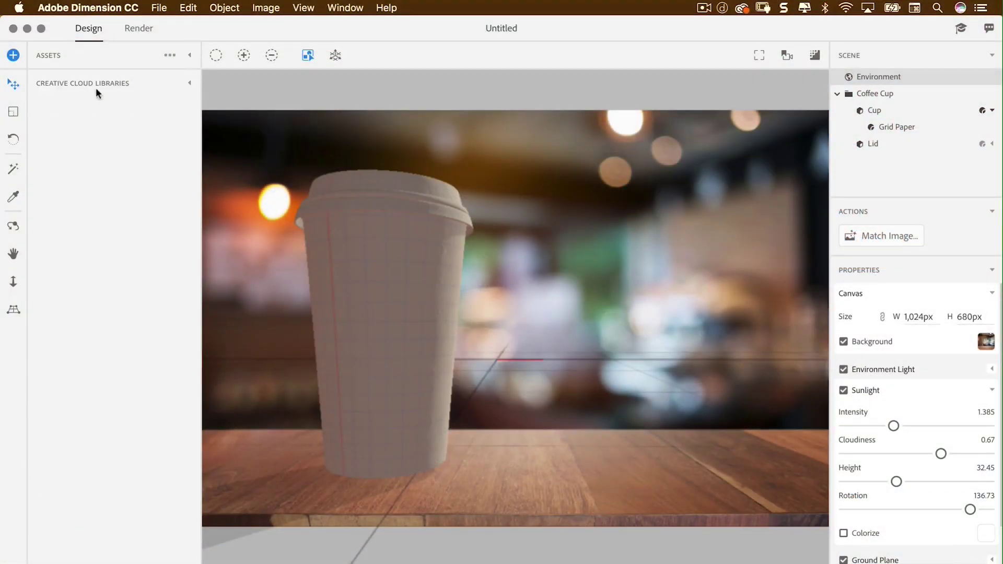
{"action": "left_click", "coordinate": [189, 83]}
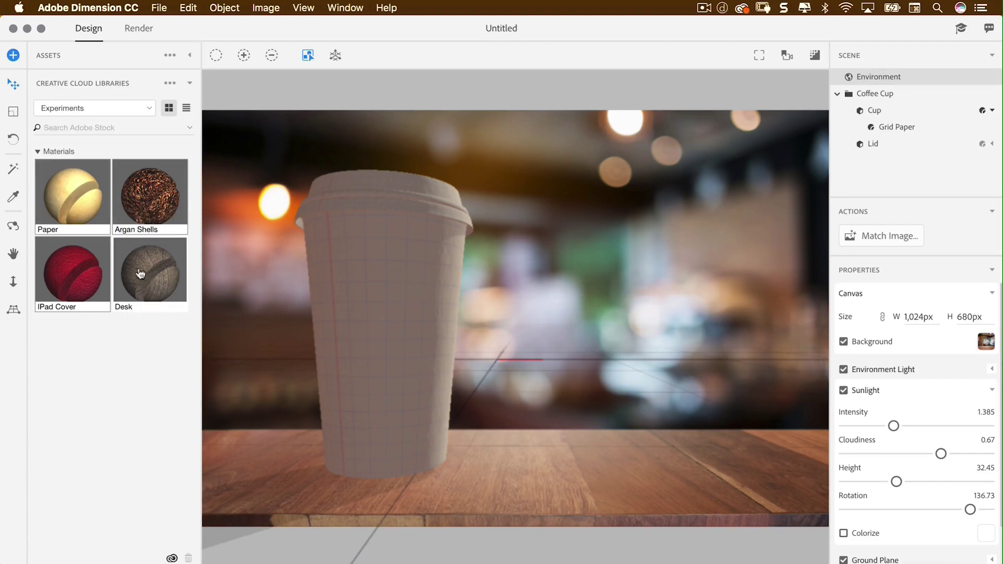
{"action": "left_click_drag", "start_coordinate": [140, 274], "coordinate": [353, 330]}
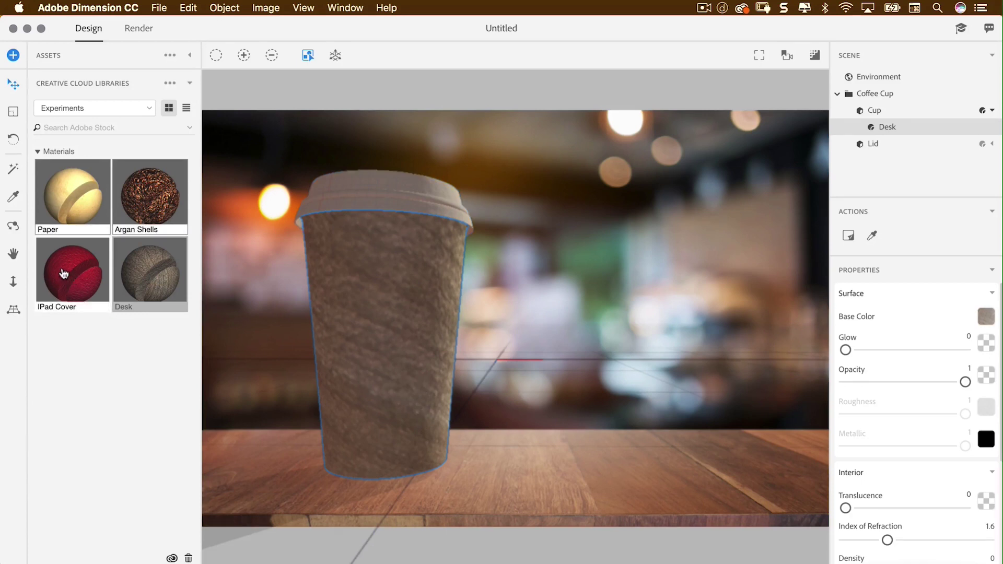
{"action": "left_click_drag", "start_coordinate": [63, 273], "coordinate": [375, 326]}
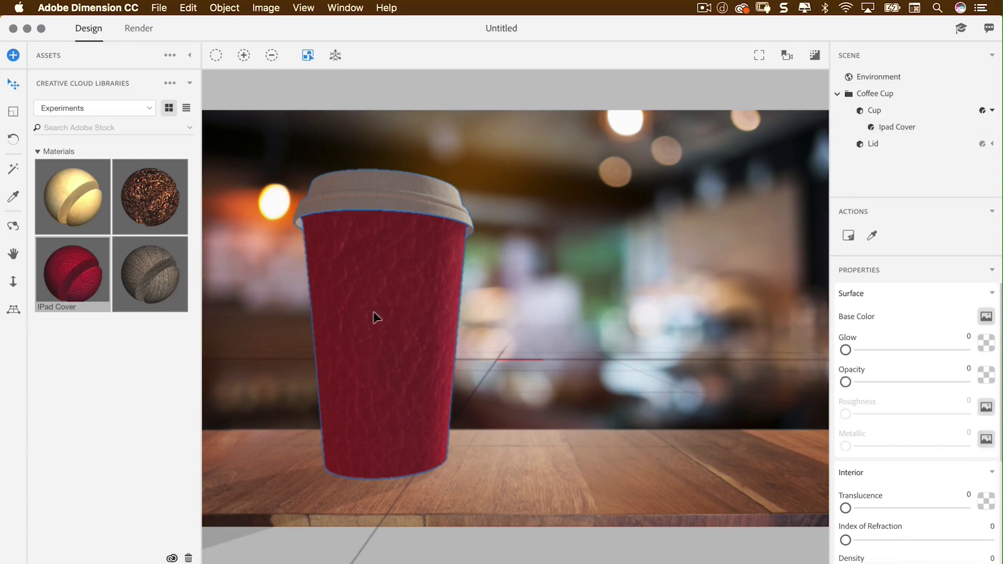
{"action": "left_click_drag", "start_coordinate": [150, 196], "coordinate": [393, 320]}
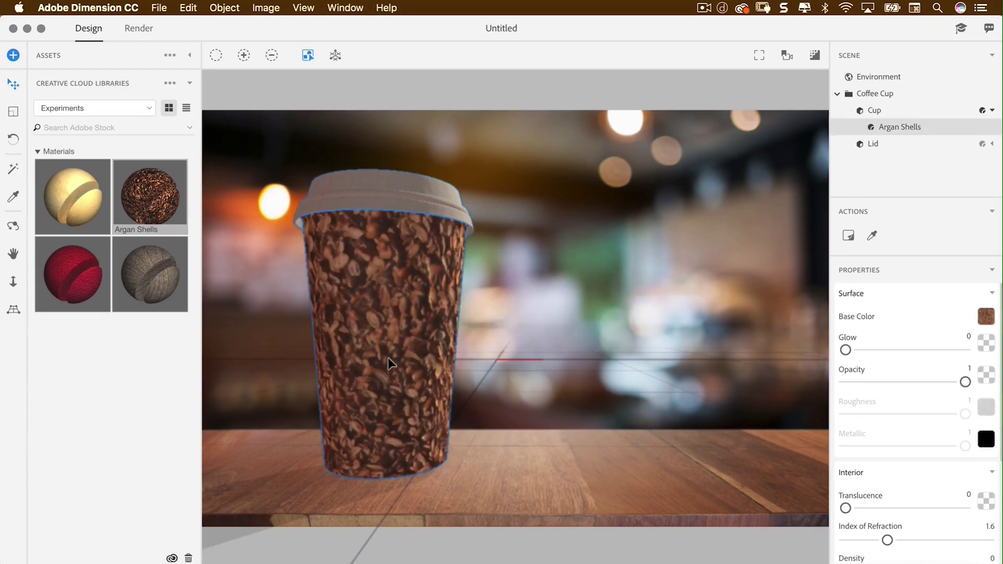
{"action": "left_click_drag", "start_coordinate": [78, 201], "coordinate": [359, 458]}
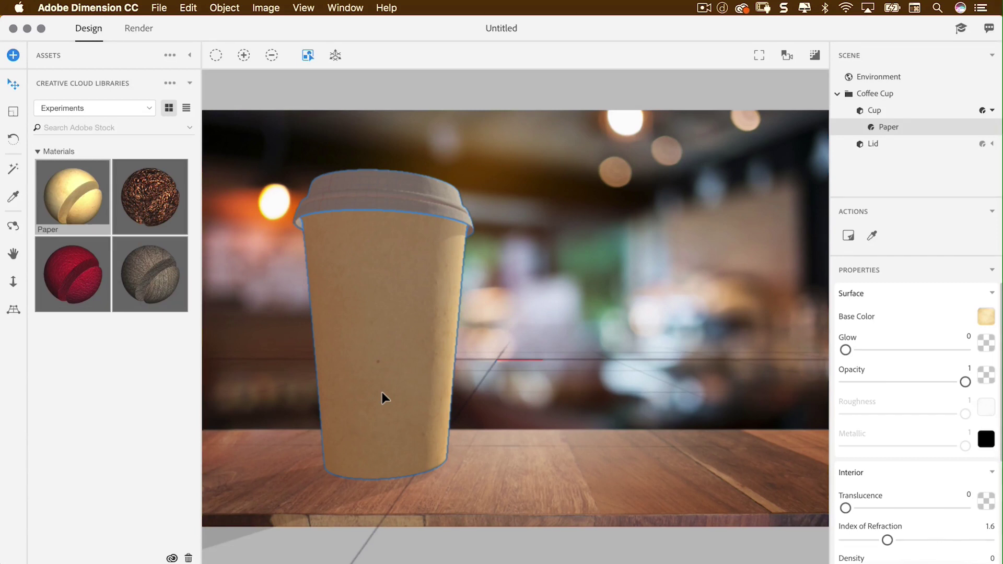
Step: Apply the White Plastic starter material to the cup's lid
{"action": "left_click", "coordinate": [189, 83]}
{"action": "left_click", "coordinate": [190, 55]}
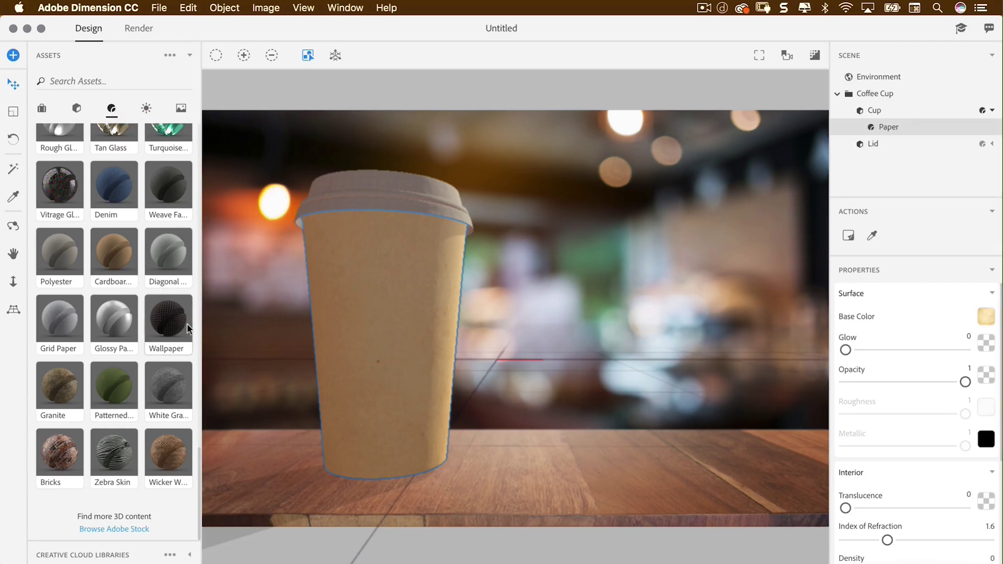
{"action": "left_click_drag", "start_coordinate": [198, 459], "coordinate": [186, 360]}
{"action": "scroll", "coordinate": [182, 314], "scroll_direction": "up", "scroll_amount": 10}
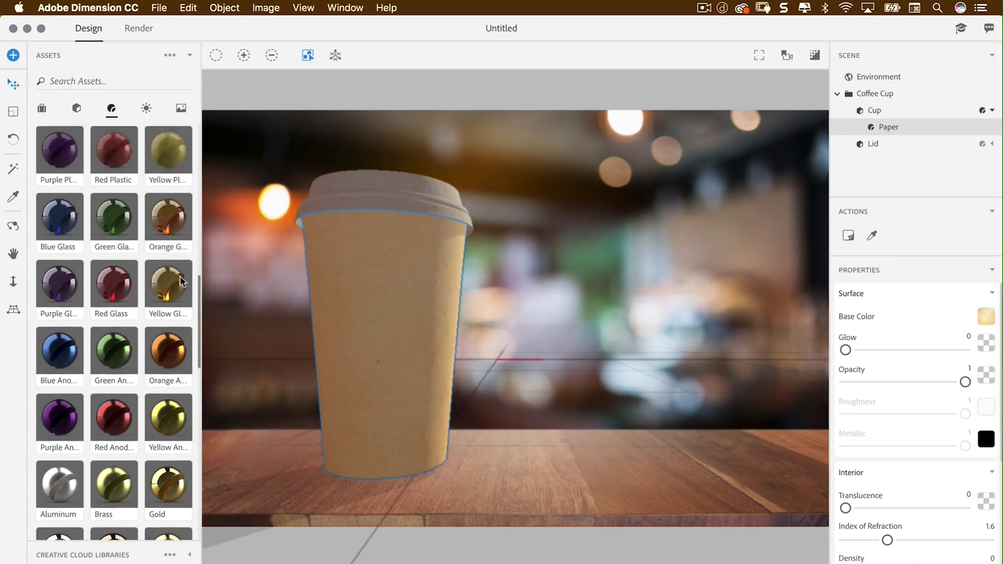
{"action": "scroll", "coordinate": [179, 222], "scroll_direction": "up", "scroll_amount": 5}
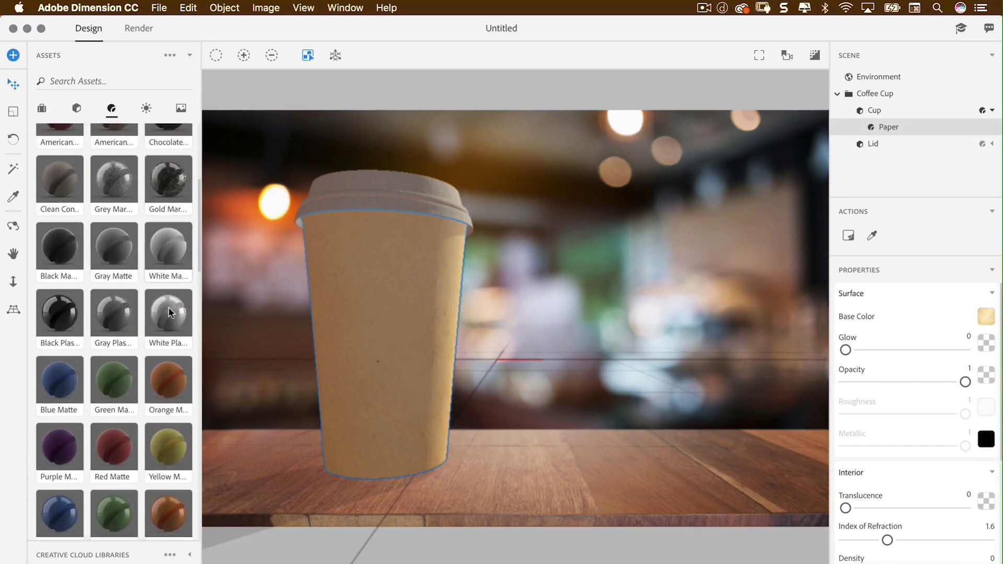
{"action": "left_click_drag", "start_coordinate": [164, 310], "coordinate": [364, 193]}
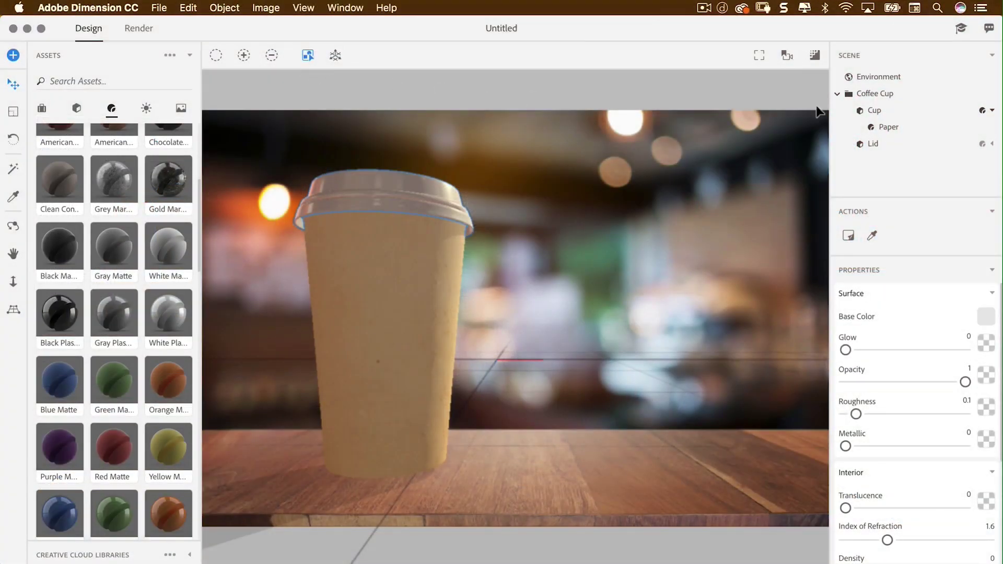
Step: Place Logo.png from the TipSquirrel Graphics folder in Creative Cloud Files as a decal on the Cup object
{"action": "left_click", "coordinate": [871, 111]}
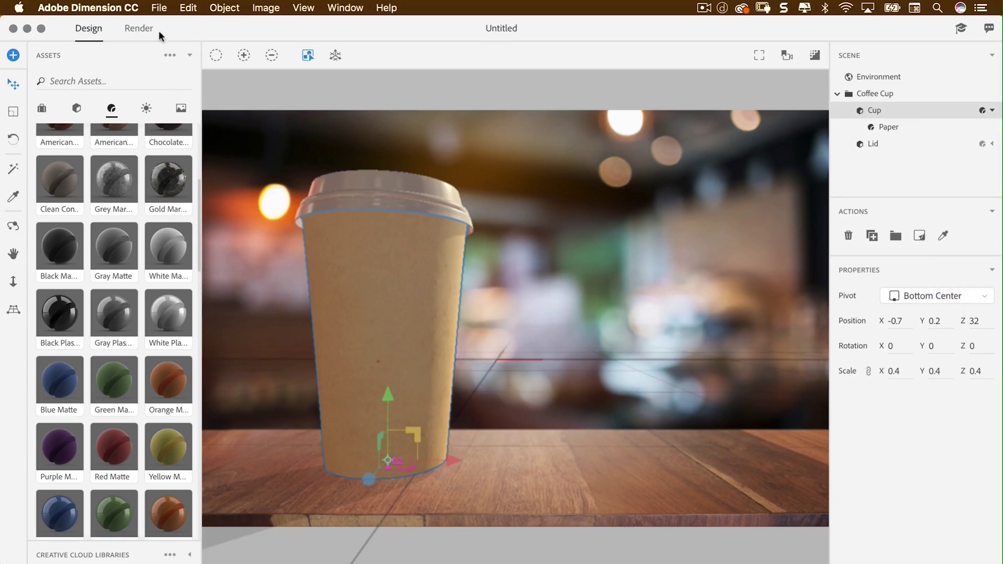
{"action": "left_click", "coordinate": [159, 8]}
{"action": "mouse_move", "coordinate": [228, 111]}
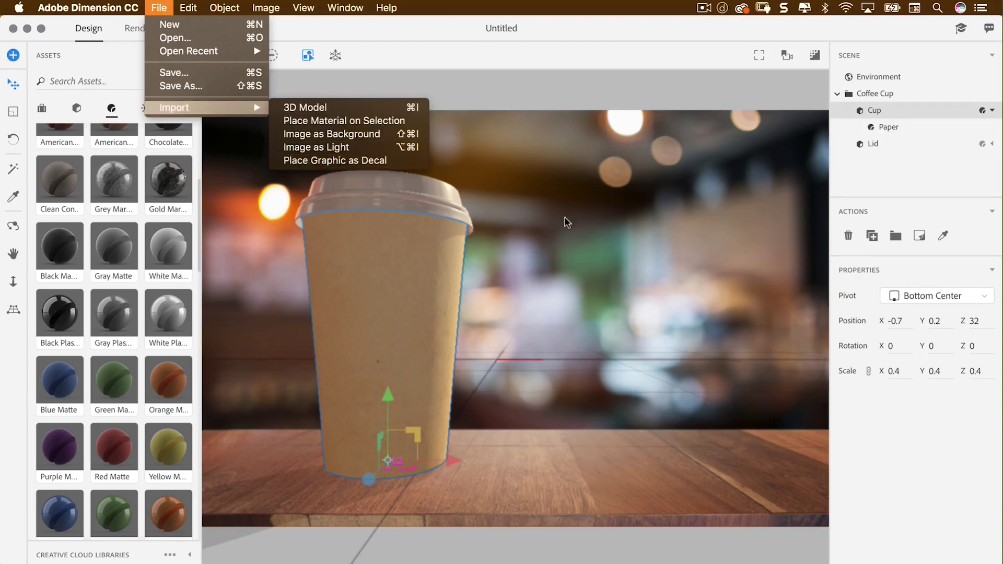
{"action": "left_click", "coordinate": [896, 192]}
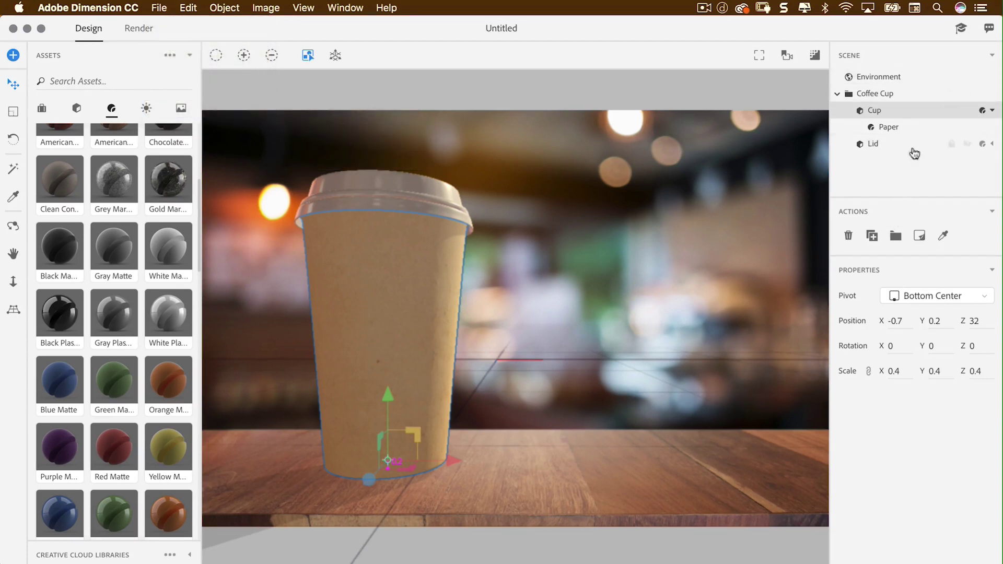
{"action": "left_click", "coordinate": [871, 144]}
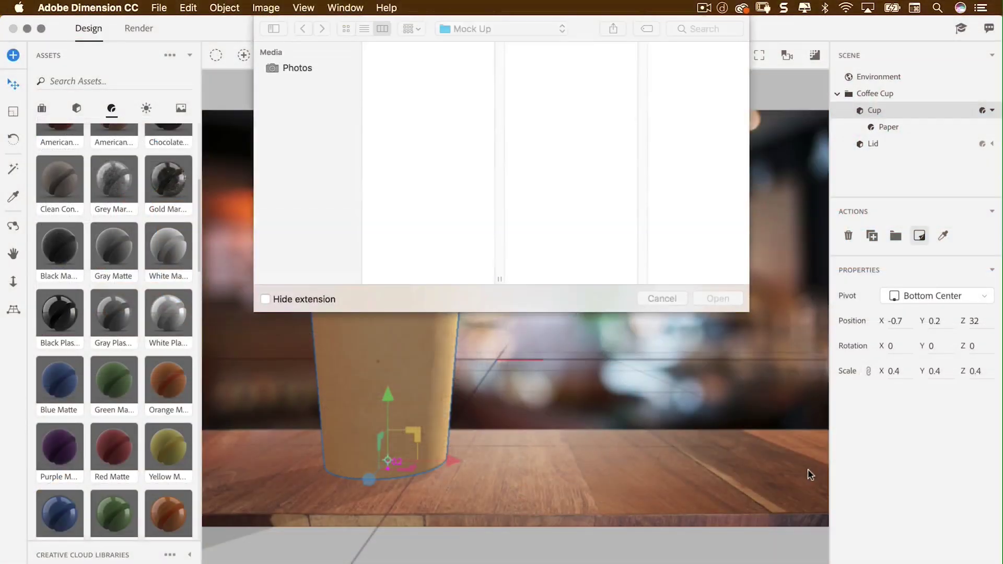
{"action": "left_click", "coordinate": [312, 177]}
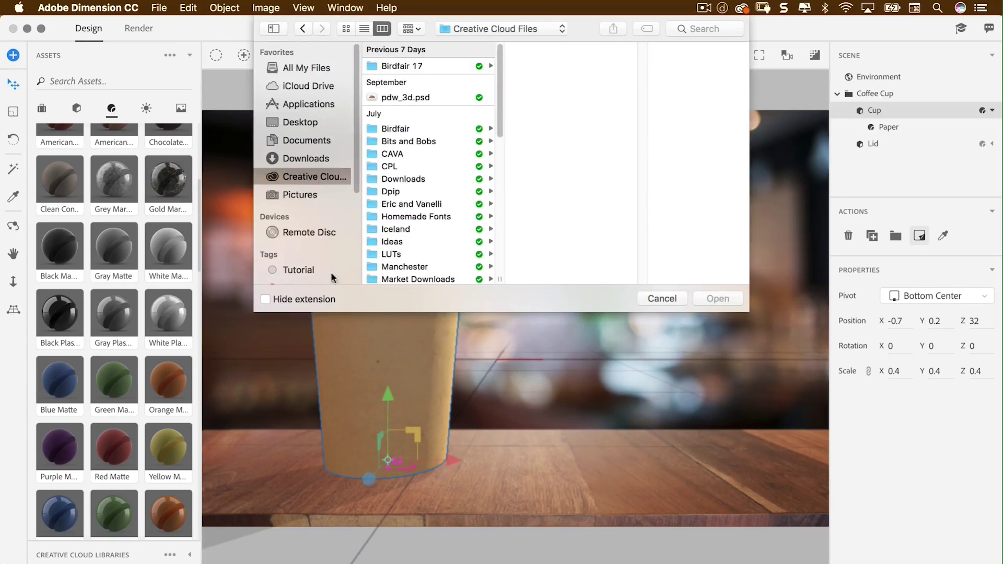
{"action": "scroll", "coordinate": [499, 113], "scroll_direction": "down", "scroll_amount": 10}
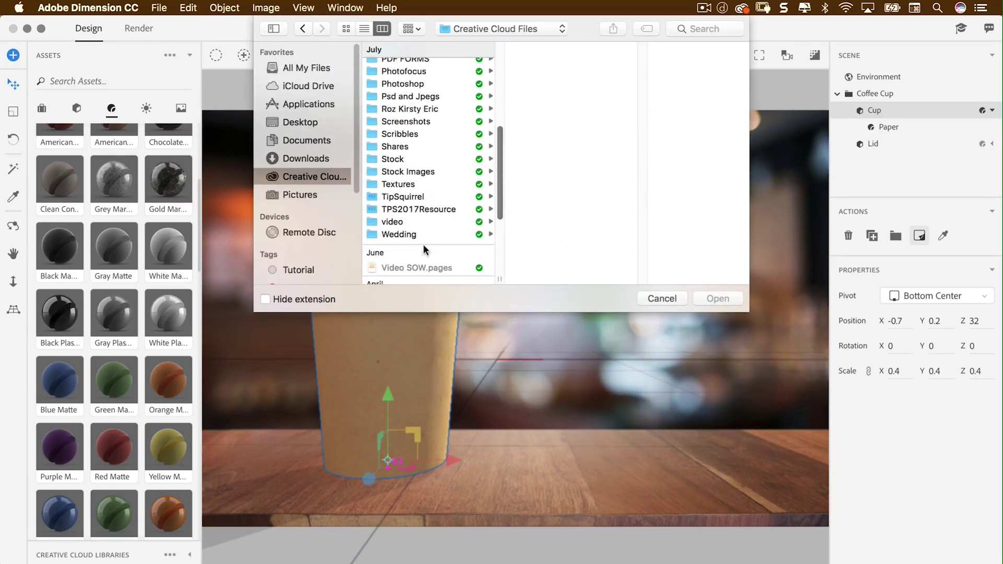
{"action": "left_click", "coordinate": [416, 198]}
{"action": "left_click", "coordinate": [549, 103]}
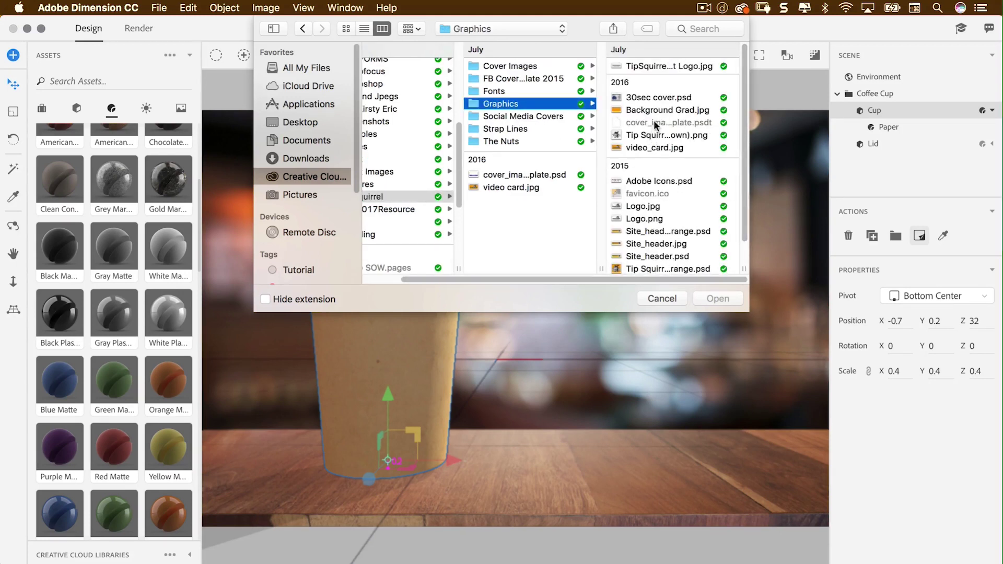
{"action": "left_click", "coordinate": [648, 64]}
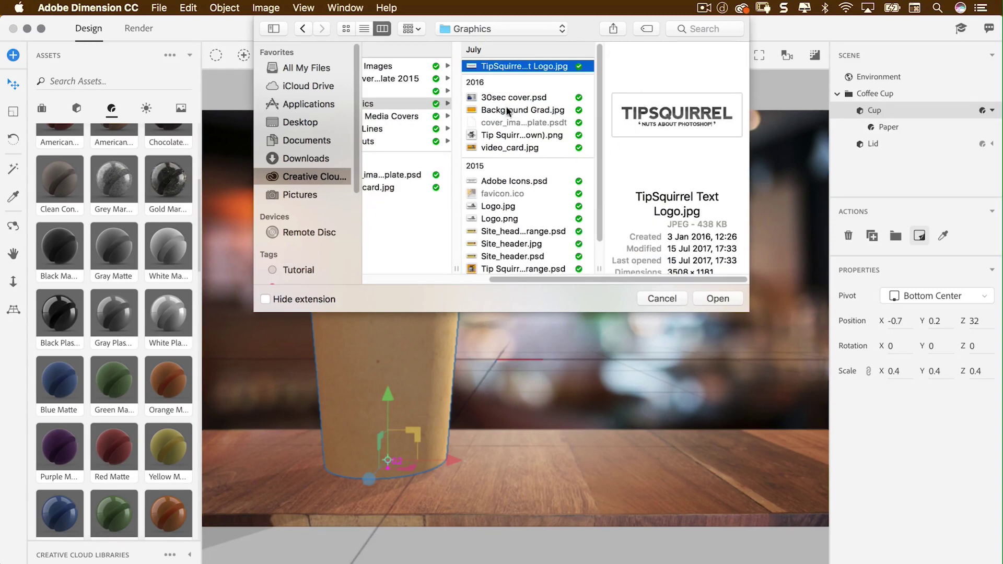
{"action": "left_click", "coordinate": [500, 219]}
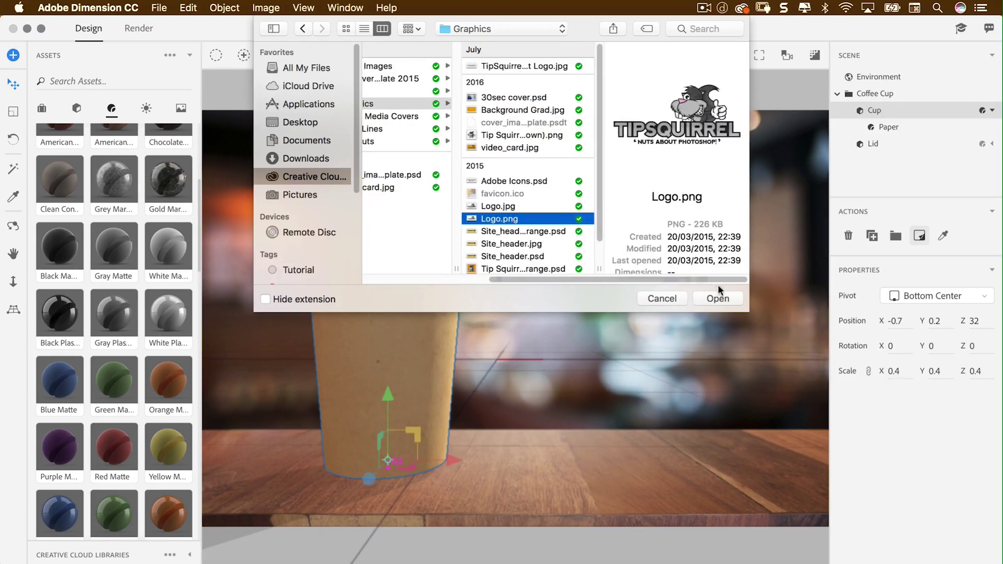
{"action": "left_click", "coordinate": [719, 298]}
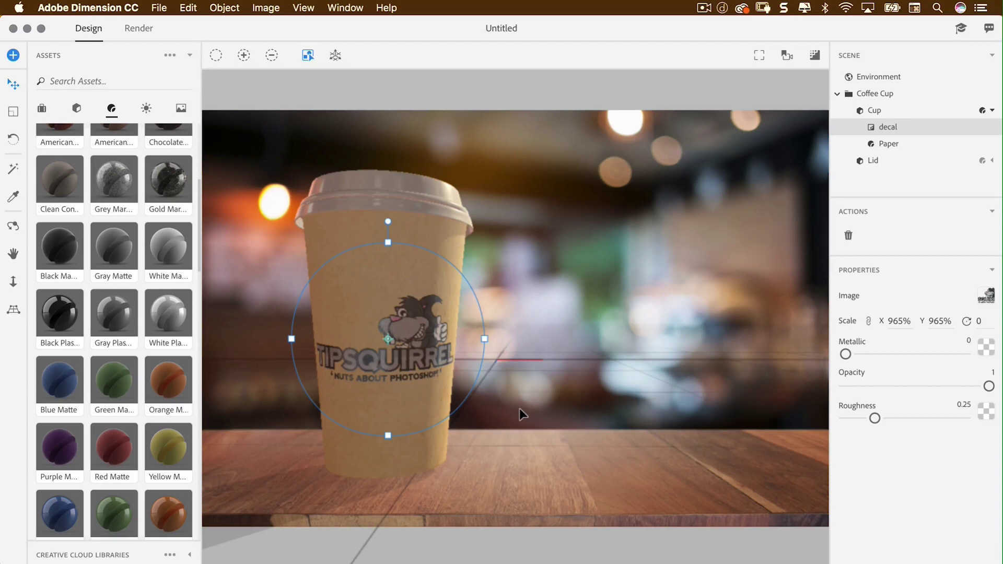
Step: Reposition the logo decal so it sits centred across the front of the cup
{"action": "left_click_drag", "start_coordinate": [403, 364], "coordinate": [597, 328]}
{"action": "left_click_drag", "start_coordinate": [479, 355], "coordinate": [416, 337]}
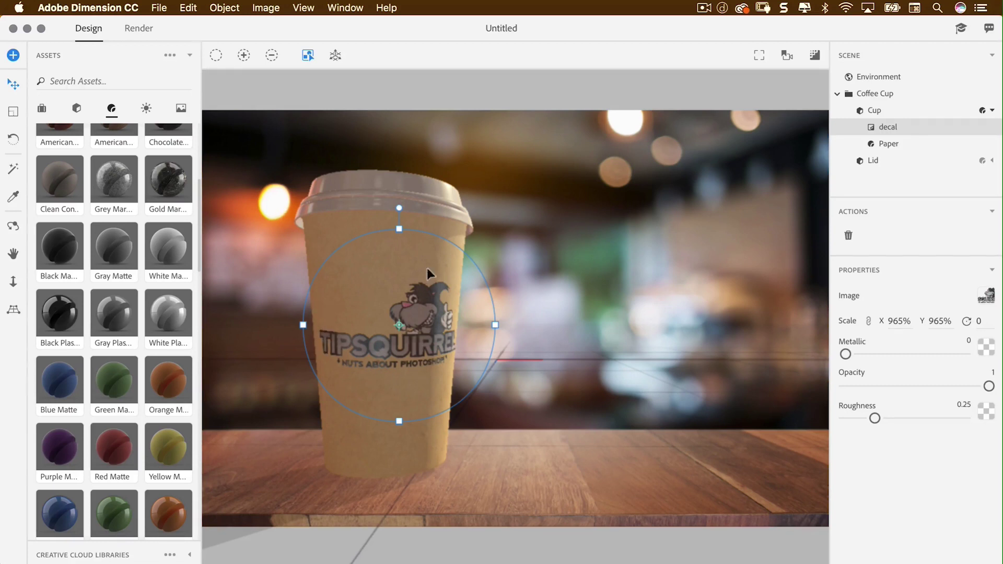
{"action": "mouse_move", "coordinate": [418, 350]}
{"action": "left_mouse_down"}
{"action": "mouse_move", "coordinate": [394, 357]}
{"action": "mouse_move", "coordinate": [406, 340]}
{"action": "left_mouse_up"}
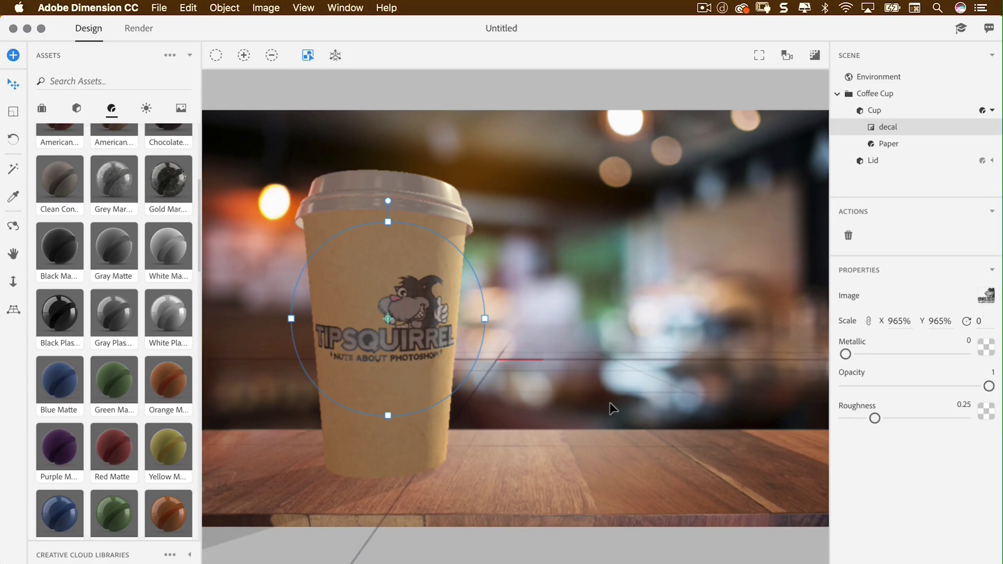
Step: Set the decal's metallic to 0.67, opacity to 0.92 and roughness to 0, and shift the logo slightly lower on the cup
{"action": "left_click_drag", "start_coordinate": [845, 356], "coordinate": [946, 353]}
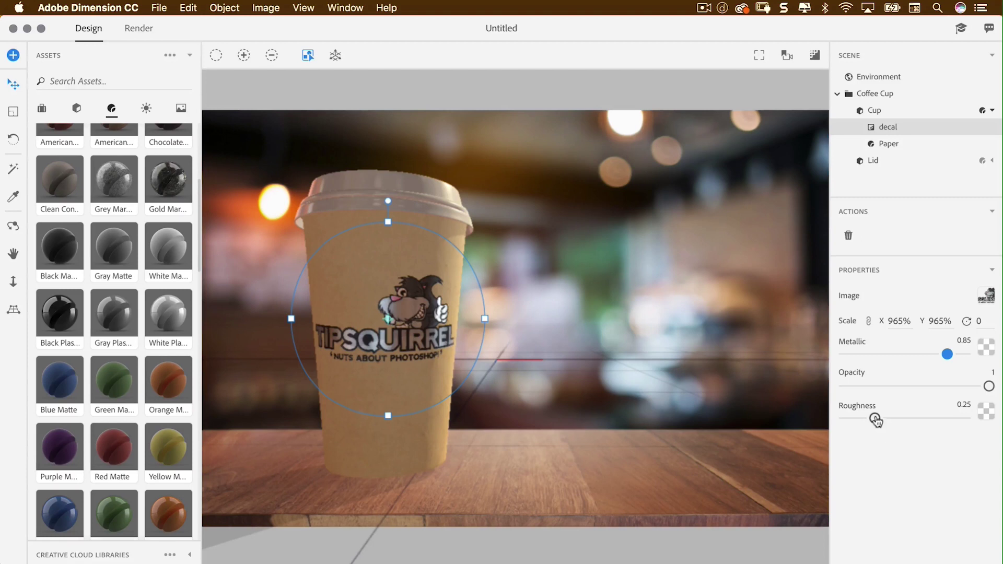
{"action": "left_click_drag", "start_coordinate": [875, 419], "coordinate": [844, 429]}
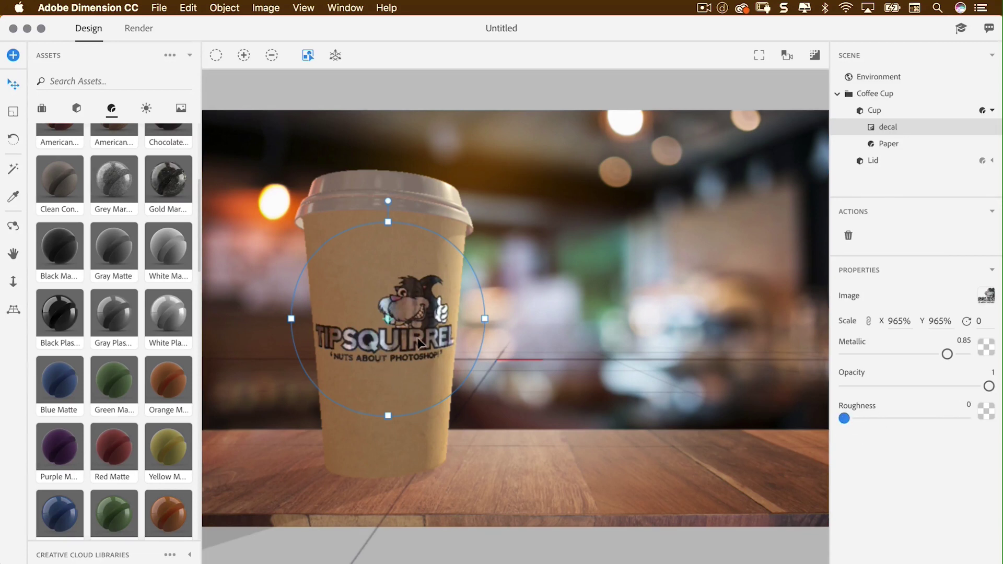
{"action": "left_click_drag", "start_coordinate": [946, 356], "coordinate": [925, 355]}
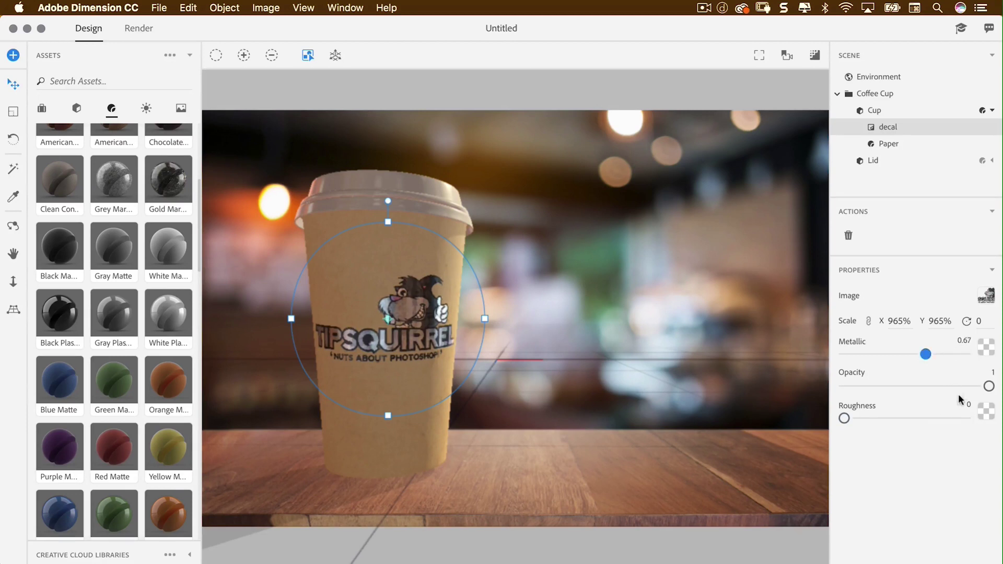
{"action": "mouse_move", "coordinate": [988, 386]}
{"action": "left_mouse_down"}
{"action": "mouse_move", "coordinate": [922, 389]}
{"action": "mouse_move", "coordinate": [977, 395]}
{"action": "left_mouse_up"}
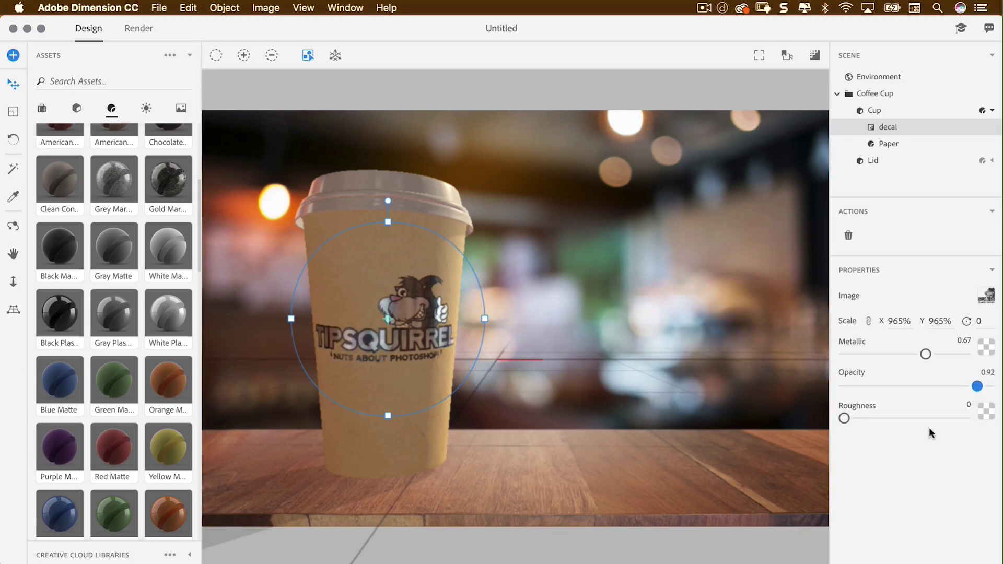
{"action": "mouse_move", "coordinate": [368, 364]}
{"action": "left_mouse_down"}
{"action": "mouse_move", "coordinate": [420, 359]}
{"action": "mouse_move", "coordinate": [425, 369]}
{"action": "mouse_move", "coordinate": [344, 375]}
{"action": "mouse_move", "coordinate": [384, 368]}
{"action": "mouse_move", "coordinate": [369, 371]}
{"action": "left_mouse_up"}
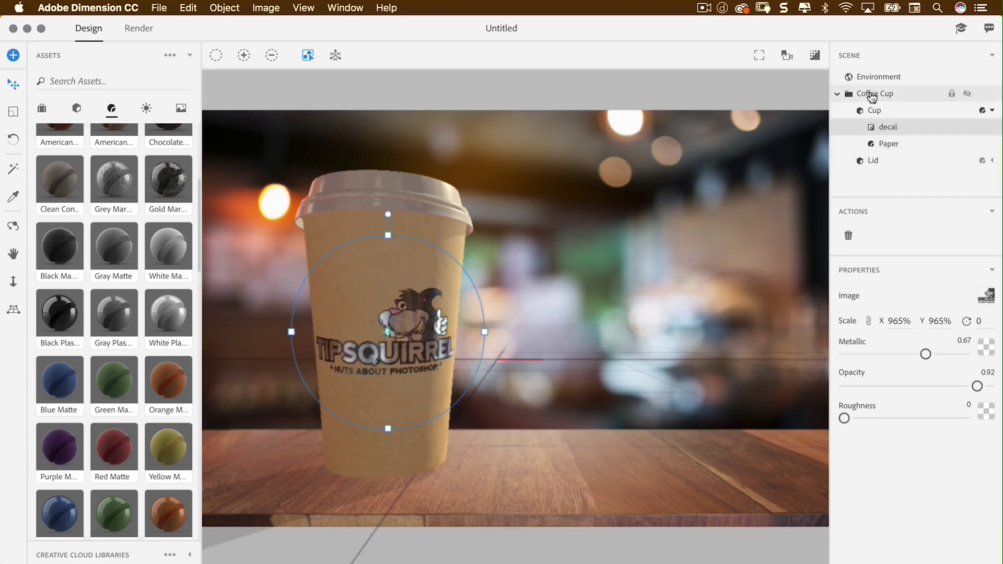
Step: Rotate the whole Coffee Cup group about its vertical axis to a Y rotation of -5.6
{"action": "key", "text": "Escape"}
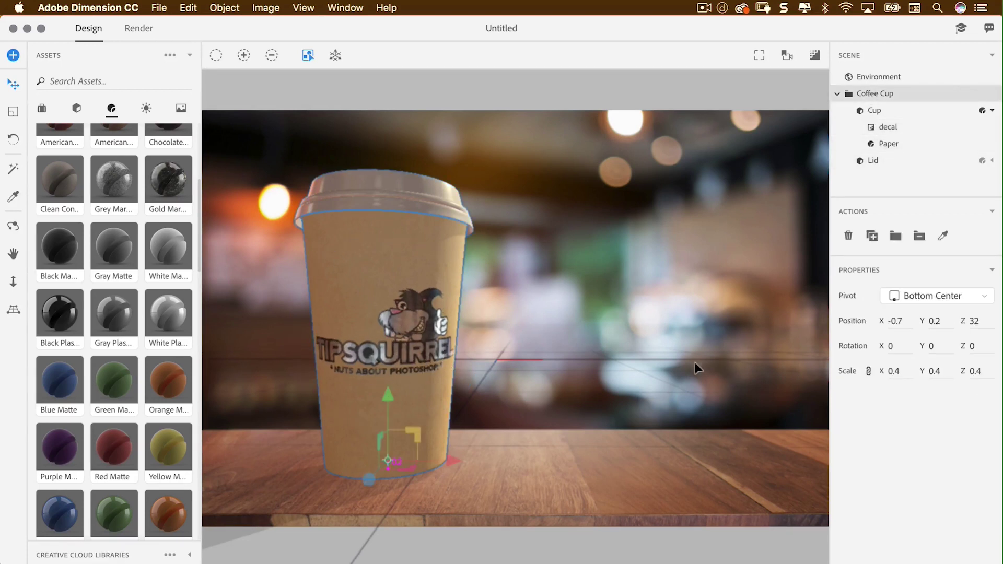
{"action": "left_click", "coordinate": [6, 139]}
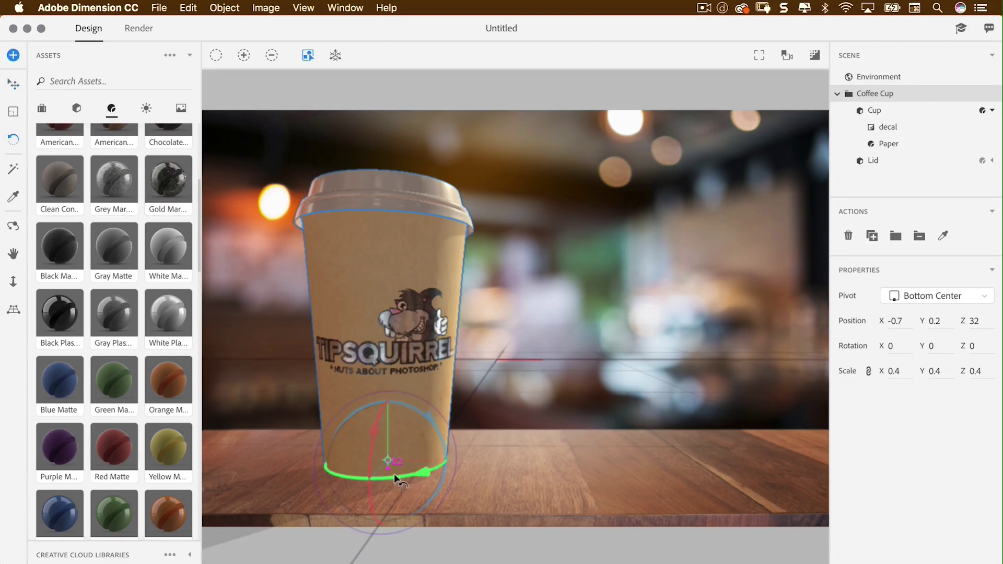
{"action": "left_click_drag", "start_coordinate": [395, 478], "coordinate": [445, 487]}
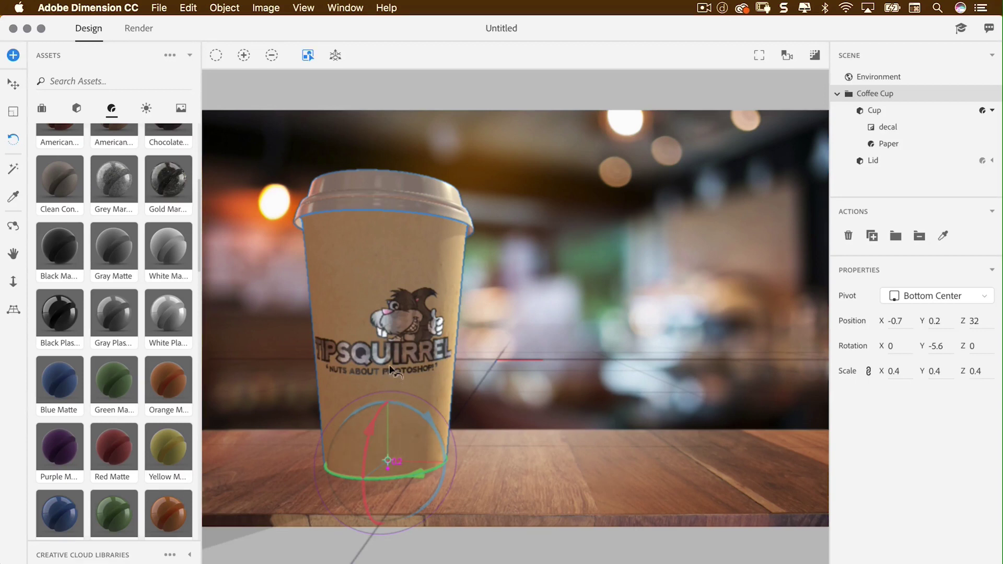
Step: Check the cup and logo in an enlarged render preview, and close the preview
{"action": "left_click", "coordinate": [814, 56]}
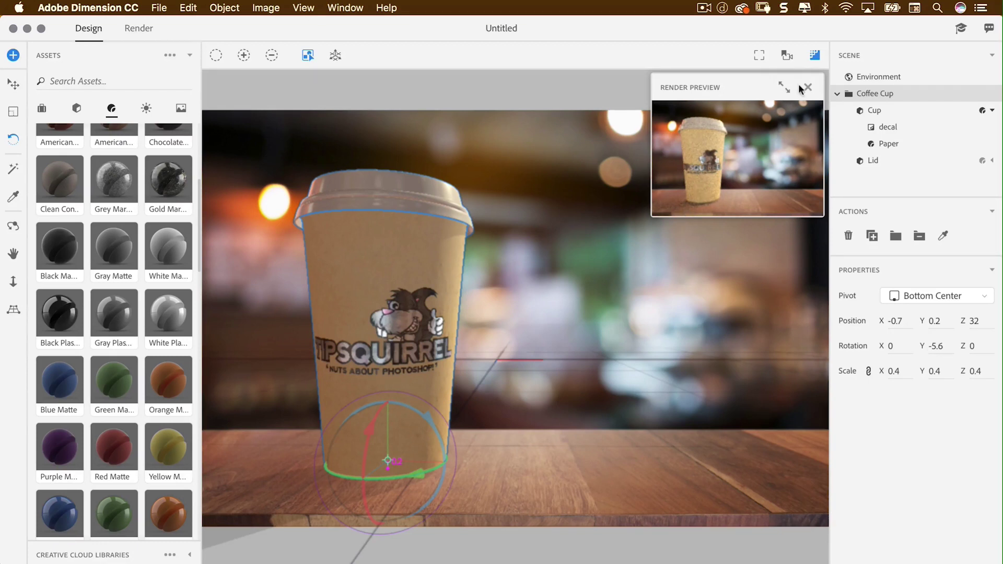
{"action": "left_click", "coordinate": [781, 85]}
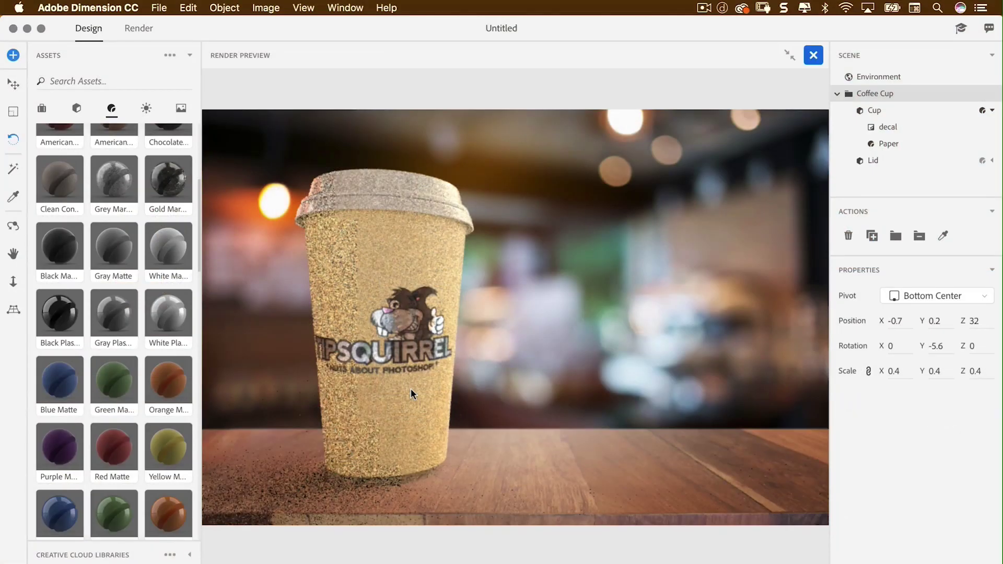
{"action": "left_click", "coordinate": [814, 55]}
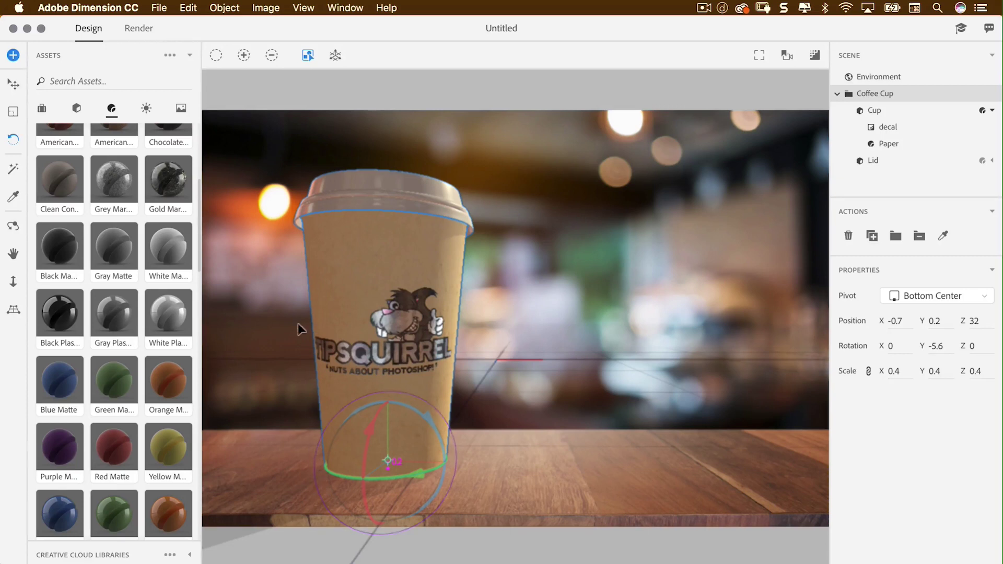
Step: Import the 3D model 3D TipSquirel.obj from the Text folder into the scene
{"action": "left_click", "coordinate": [158, 7]}
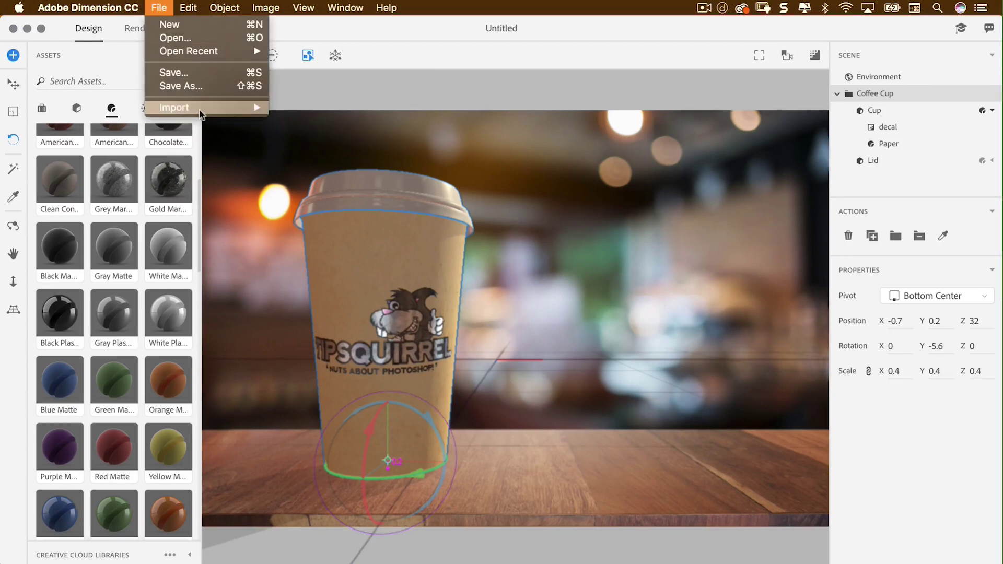
{"action": "mouse_move", "coordinate": [245, 108]}
{"action": "left_click", "coordinate": [295, 108]}
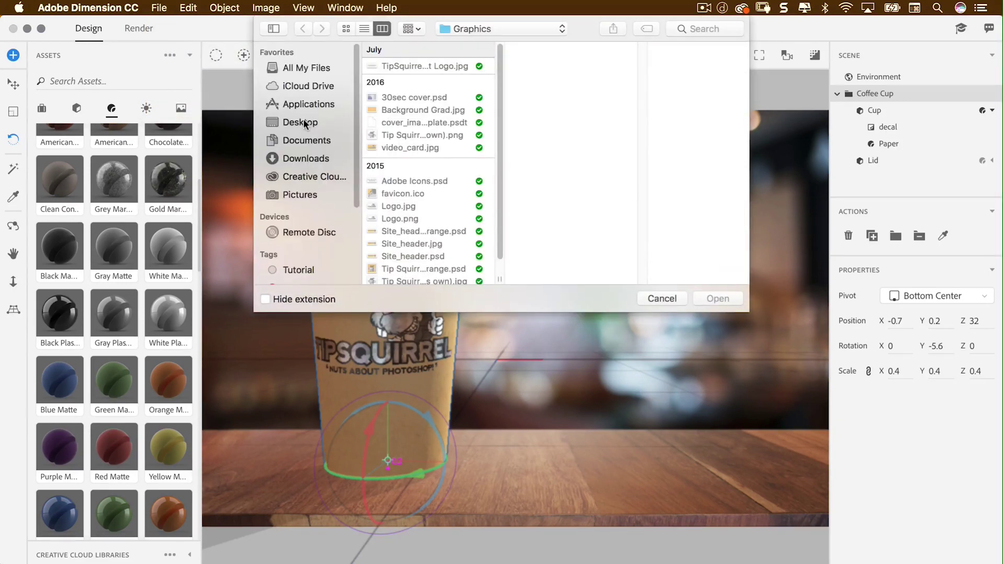
{"action": "left_click", "coordinate": [304, 124]}
{"action": "left_click", "coordinate": [412, 66]}
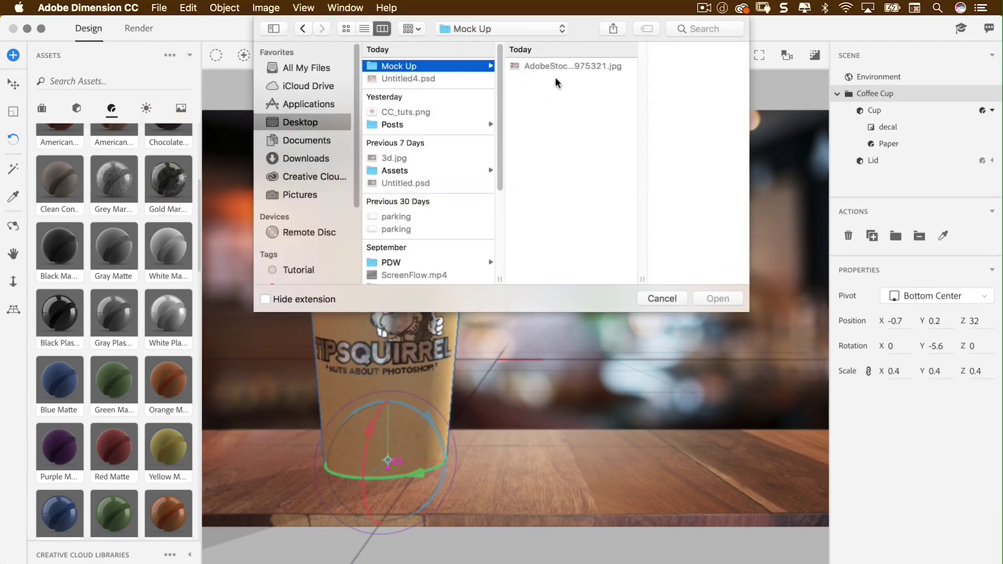
{"action": "left_click", "coordinate": [406, 127]}
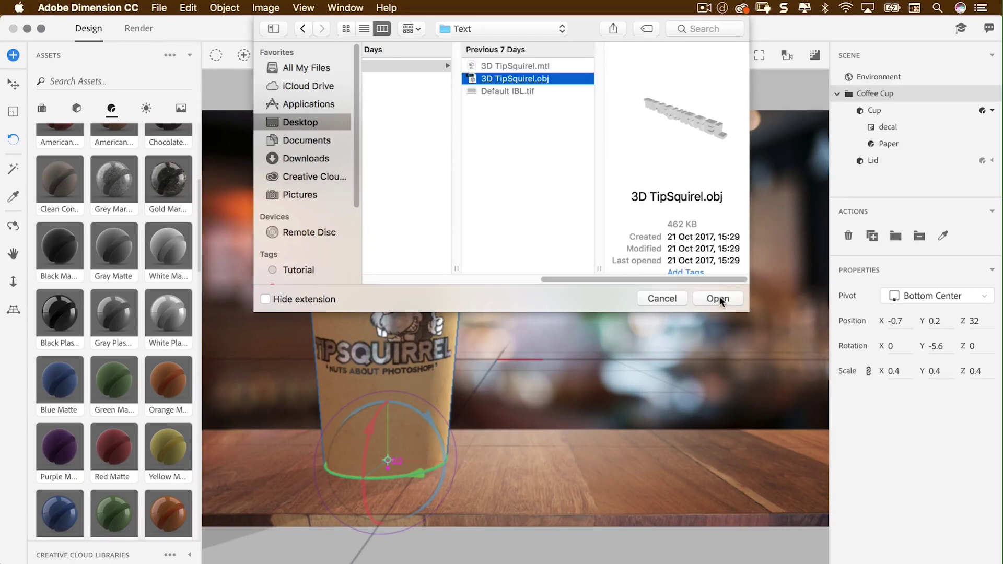
{"action": "left_click", "coordinate": [718, 298]}
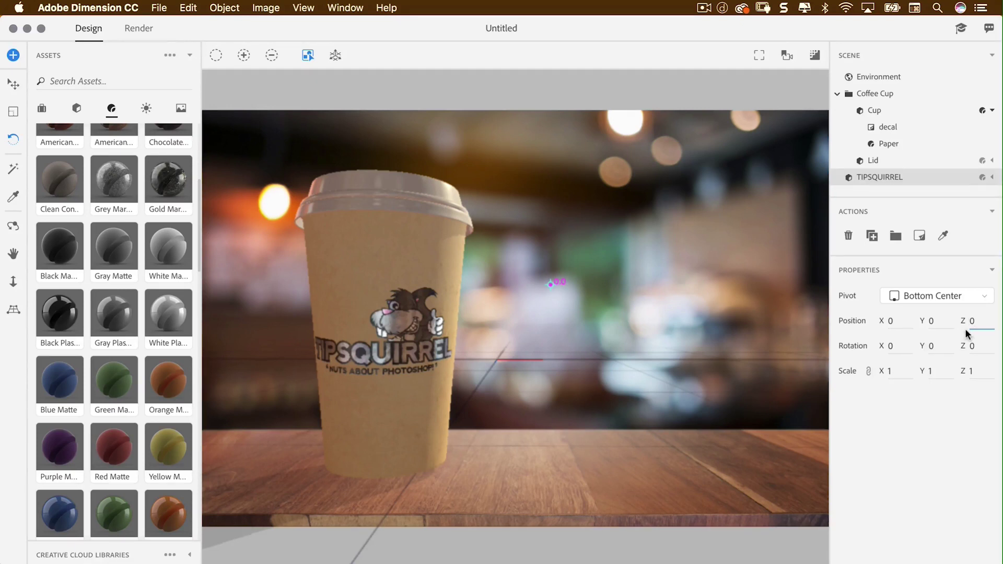
Step: Scale the TIPSQUIRREL text uniformly to 0.2 and move it onto the table to X 3.1, Y -0.2, Z 28.7
{"action": "key", "text": "Tab"}
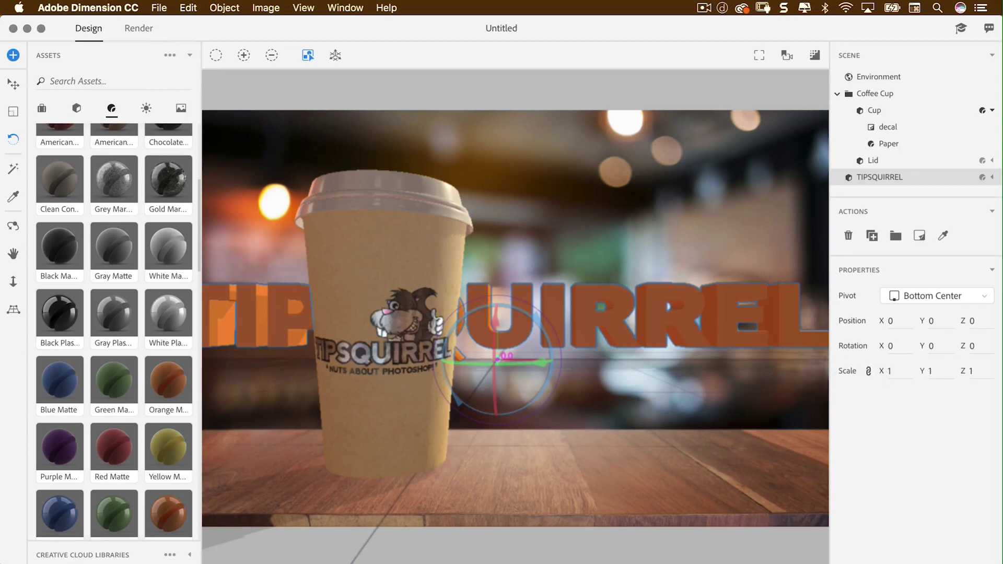
{"action": "left_click_drag", "start_coordinate": [857, 372], "coordinate": [876, 378]}
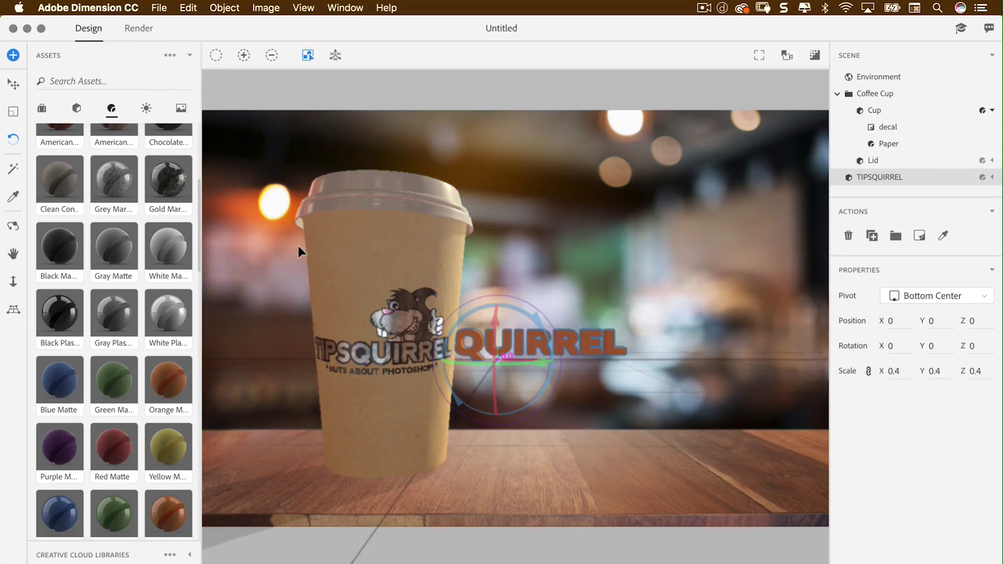
{"action": "key", "text": "v"}
{"action": "left_click_drag", "start_coordinate": [497, 365], "coordinate": [561, 444]}
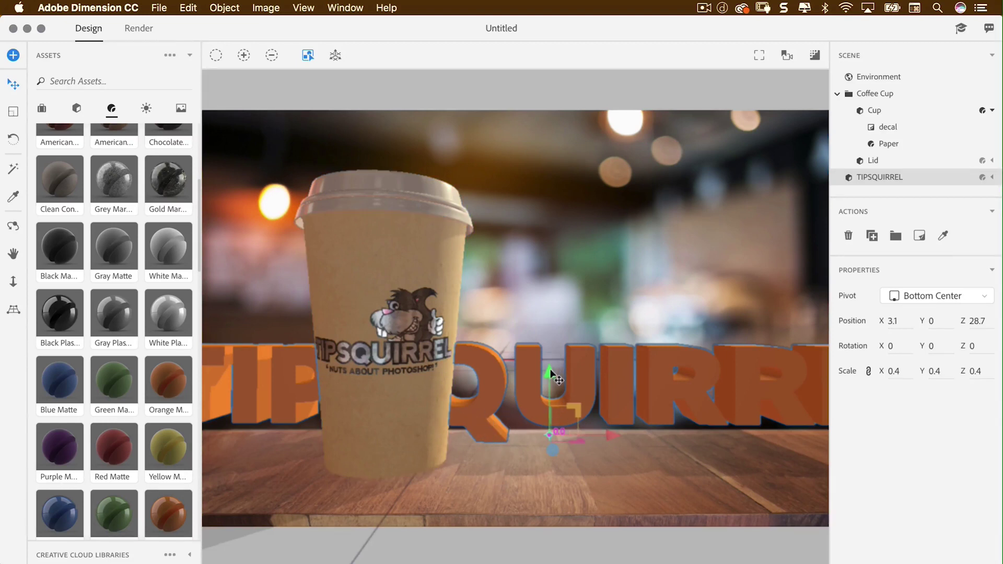
{"action": "left_click_drag", "start_coordinate": [551, 369], "coordinate": [558, 389]}
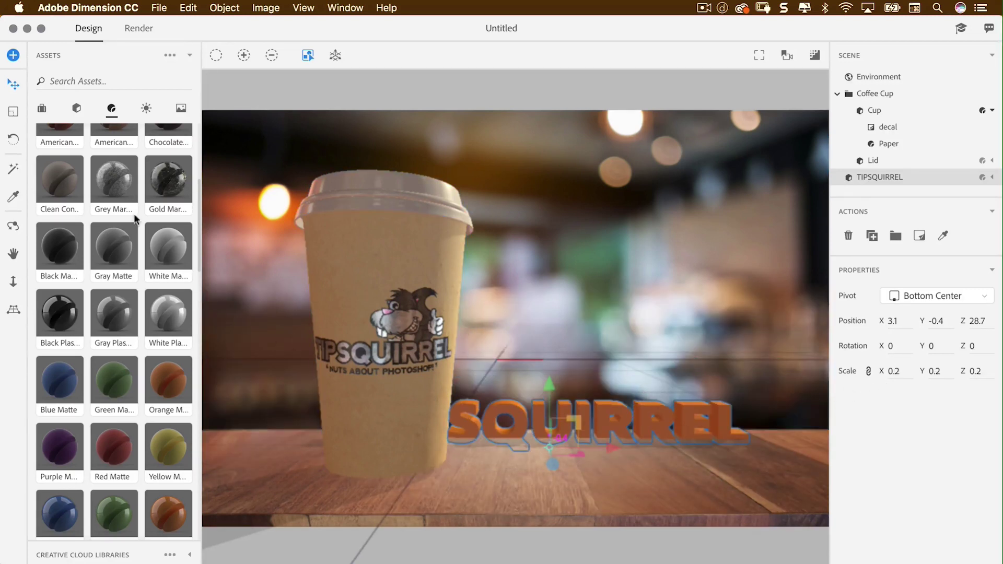
{"action": "left_click_drag", "start_coordinate": [553, 386], "coordinate": [555, 379]}
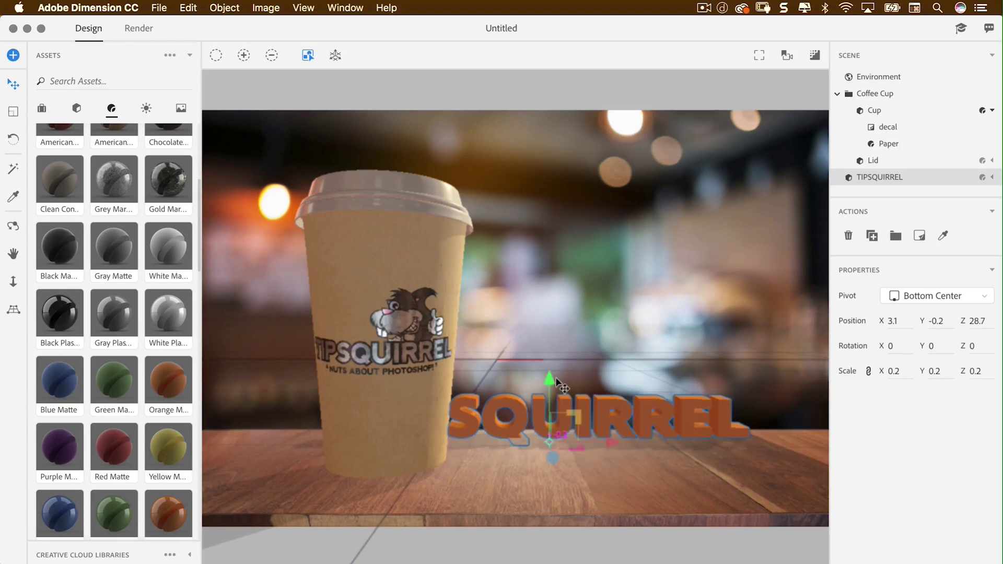
Step: Rotate the TIPSQUIRREL text to -18.3 about Y and move it beside the cup to X 5.1, Z 31.2
{"action": "key", "text": "r"}
{"action": "left_click_drag", "start_coordinate": [591, 459], "coordinate": [721, 459]}
{"action": "key", "text": "v"}
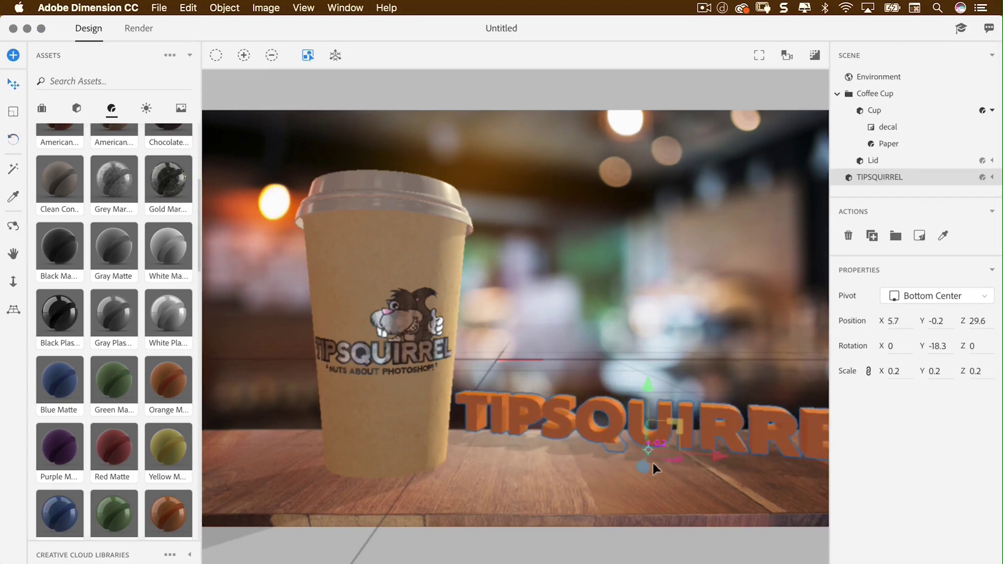
{"action": "left_click_drag", "start_coordinate": [641, 469], "coordinate": [636, 486]}
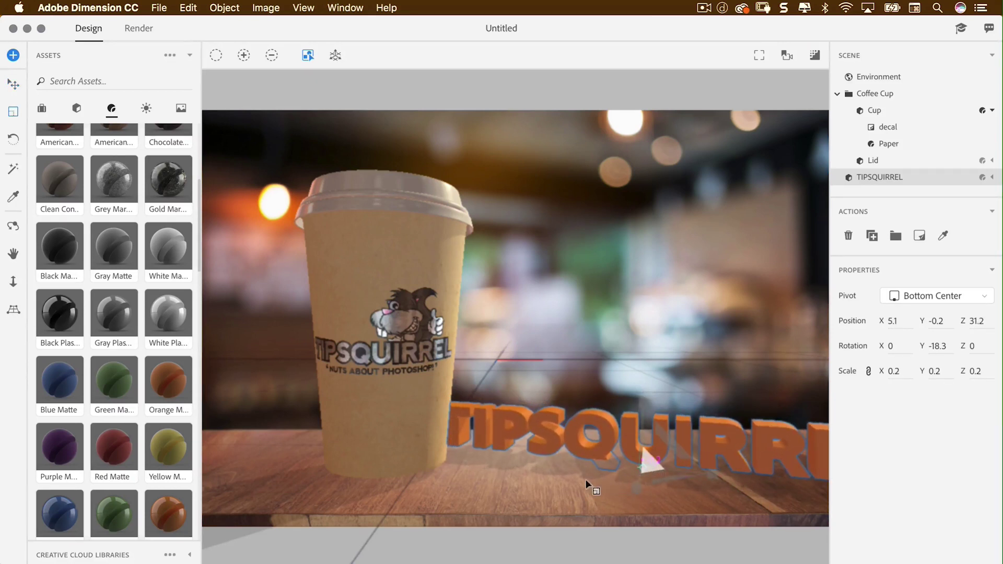
Step: Scale the TIPSQUIRREL text uniformly to 0.1 and move it closer to the cup at X 3.8, Z 30.4
{"action": "left_click_drag", "start_coordinate": [459, 534], "coordinate": [523, 528]}
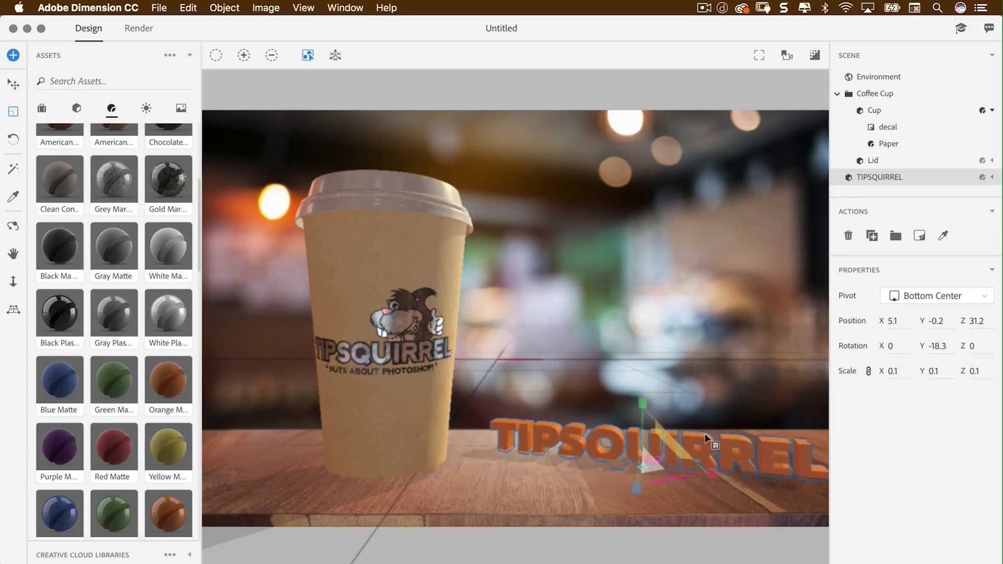
{"action": "left_click_drag", "start_coordinate": [713, 474], "coordinate": [656, 472]}
{"action": "left_click", "coordinate": [582, 478]}
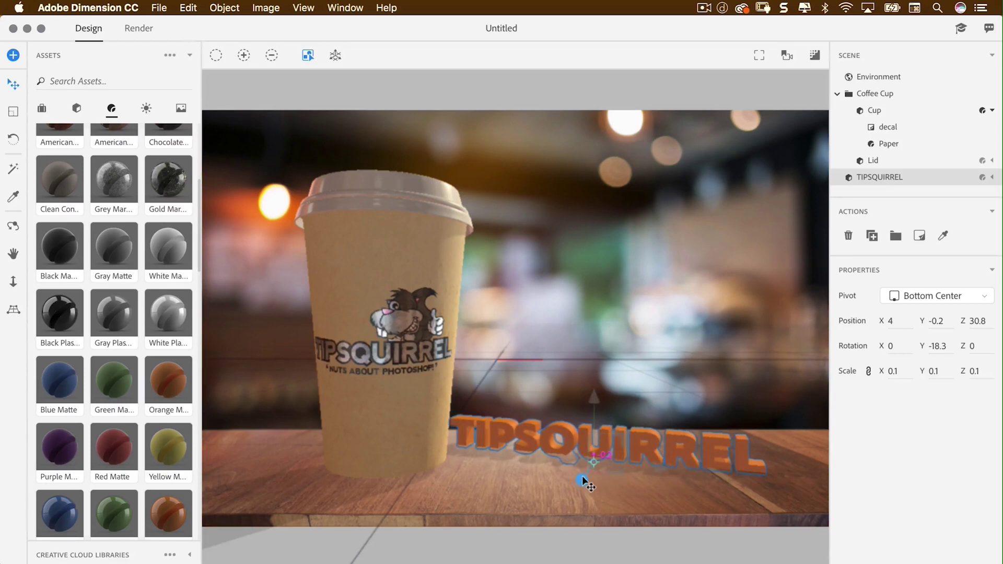
{"action": "left_click_drag", "start_coordinate": [583, 479], "coordinate": [649, 472]}
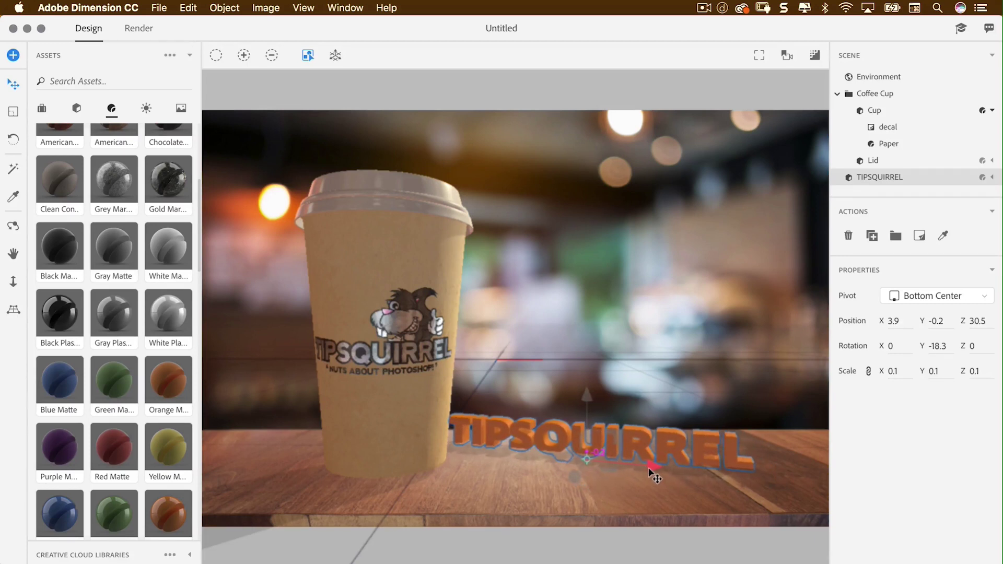
{"action": "left_click_drag", "start_coordinate": [577, 476], "coordinate": [578, 474]}
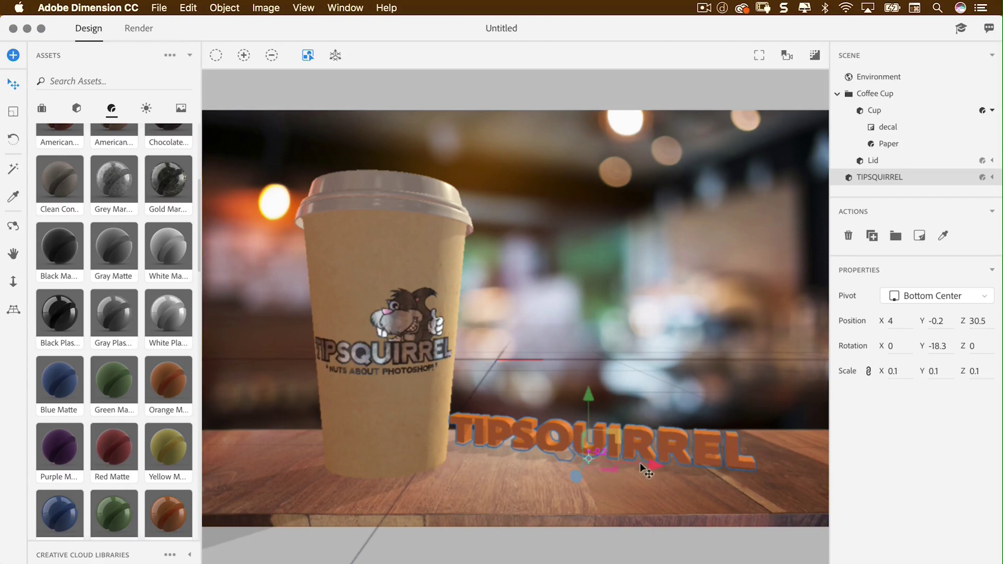
{"action": "left_click_drag", "start_coordinate": [640, 463], "coordinate": [649, 465]}
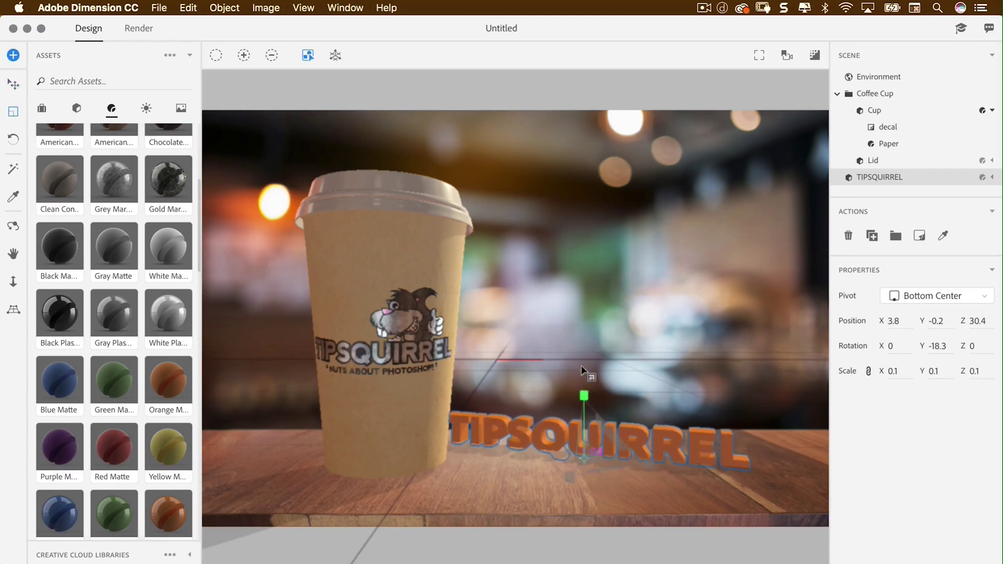
Step: Stretch the TIPSQUIRREL text to 0.2 in Y and X, and move it to X 4.1, Z 30.5
{"action": "left_click_drag", "start_coordinate": [581, 365], "coordinate": [584, 241]}
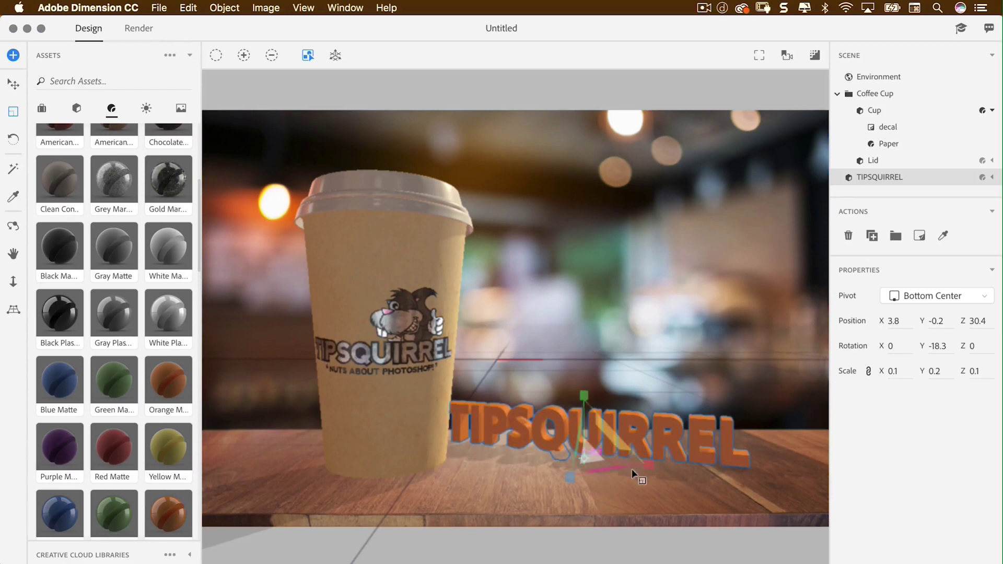
{"action": "left_click_drag", "start_coordinate": [645, 461], "coordinate": [667, 468]}
{"action": "key", "text": "v"}
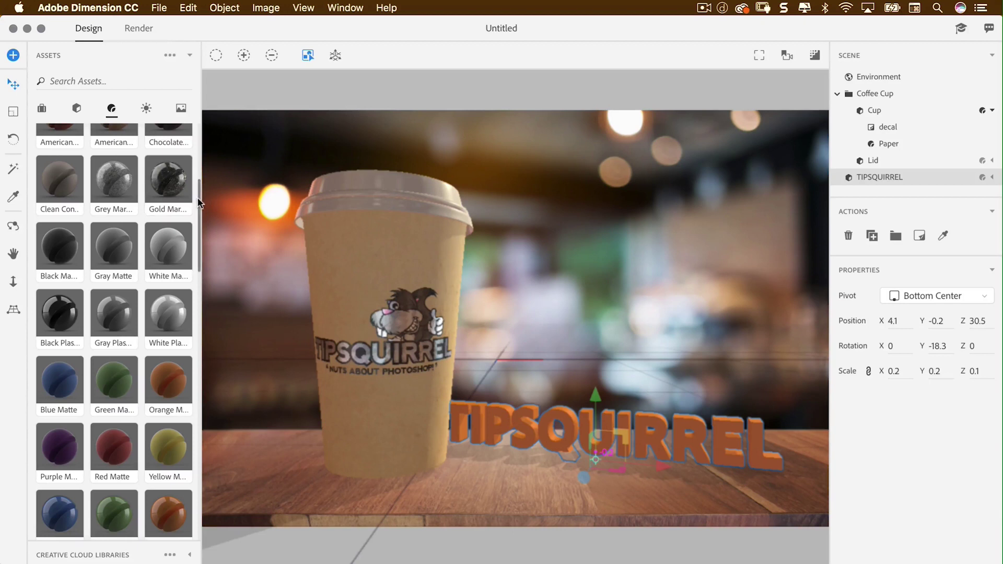
Step: Apply the Gold material to the TIPSQUIRREL text and show its material properties
{"action": "scroll", "coordinate": [203, 230], "scroll_direction": "down", "scroll_amount": 3}
{"action": "left_click_drag", "start_coordinate": [204, 230], "coordinate": [227, 359]}
{"action": "scroll", "coordinate": [169, 250], "scroll_direction": "up", "scroll_amount": 1}
{"action": "left_click_drag", "start_coordinate": [159, 216], "coordinate": [880, 178]}
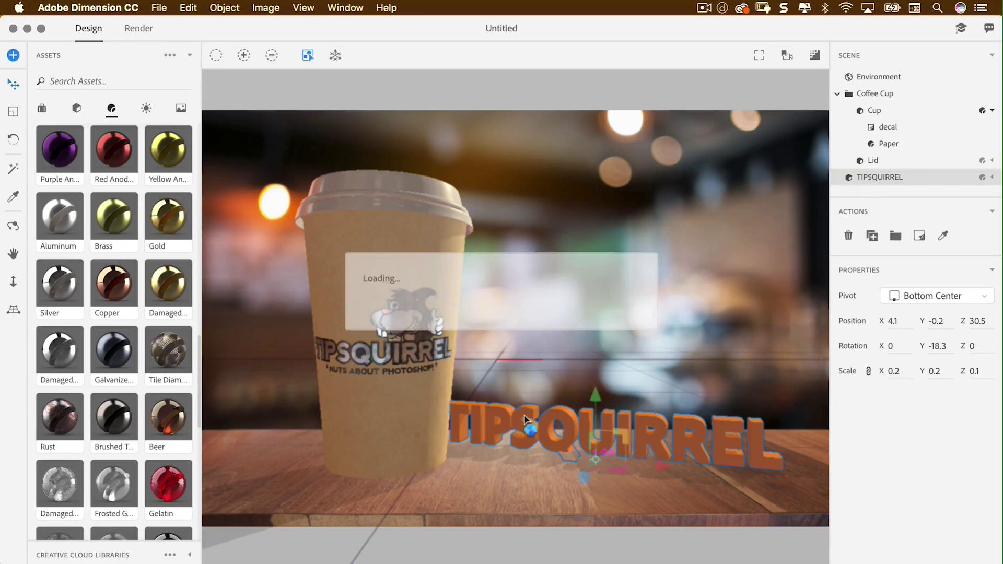
{"action": "double_click", "coordinate": [500, 403]}
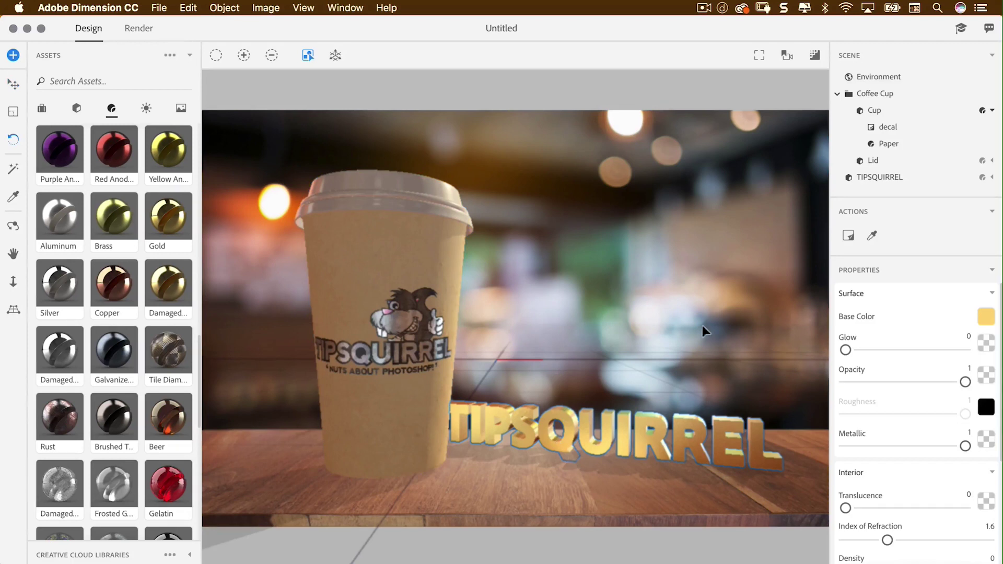
Step: Rotate the TIPSQUIRREL text to -20.4 about Y and move it to X 4.2, Z 30.6
{"action": "left_click", "coordinate": [873, 176]}
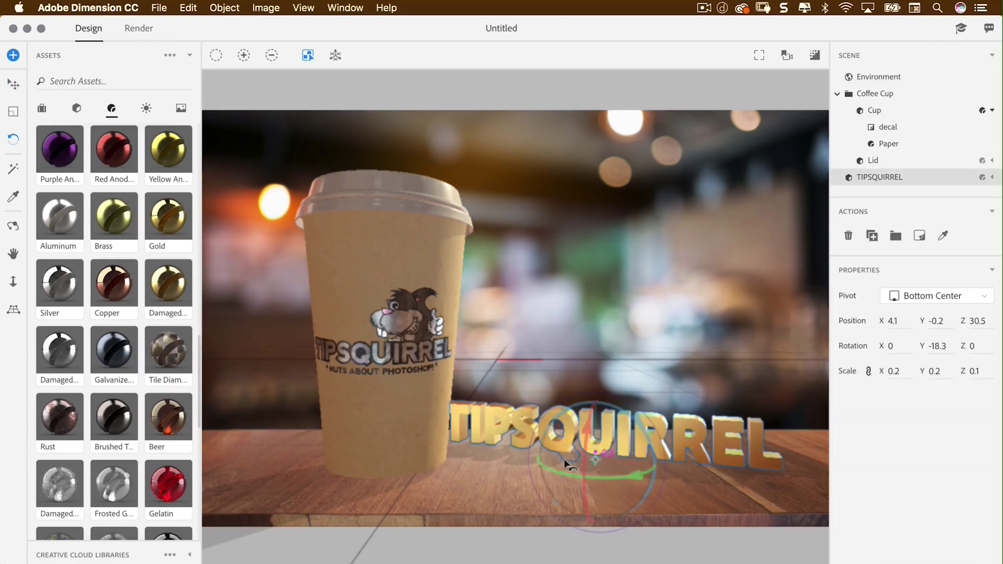
{"action": "mouse_move", "coordinate": [572, 477]}
{"action": "left_mouse_down"}
{"action": "mouse_move", "coordinate": [632, 459]}
{"action": "mouse_move", "coordinate": [562, 475]}
{"action": "mouse_move", "coordinate": [528, 463]}
{"action": "mouse_move", "coordinate": [573, 461]}
{"action": "left_mouse_up"}
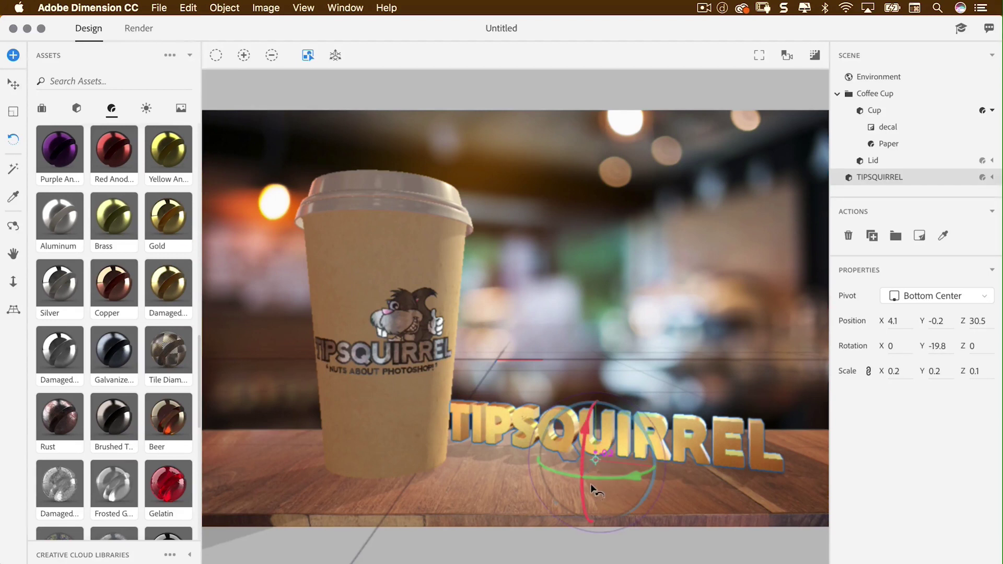
{"action": "key", "text": "v"}
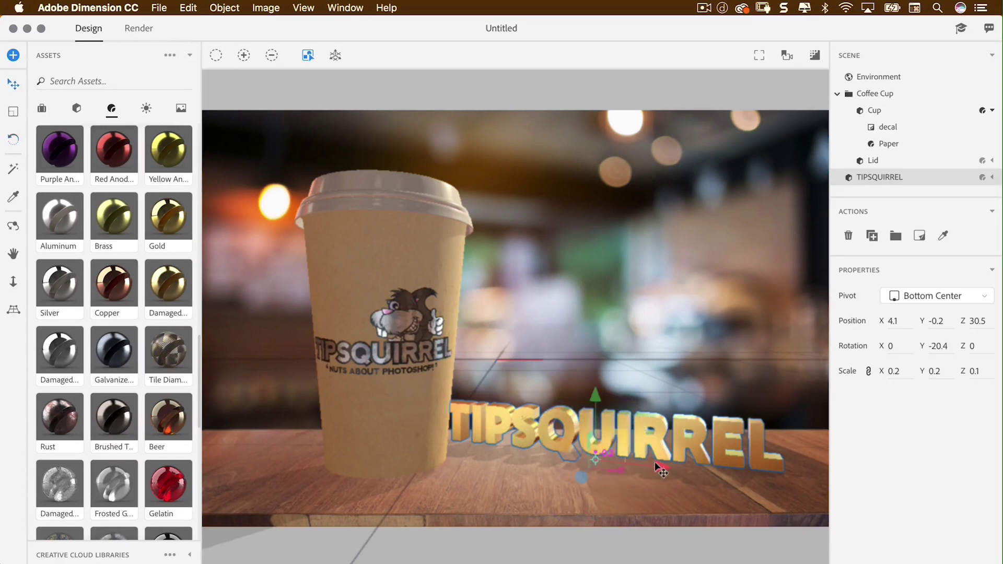
{"action": "mouse_move", "coordinate": [662, 470]}
{"action": "left_mouse_down"}
{"action": "mouse_move", "coordinate": [681, 465]}
{"action": "mouse_move", "coordinate": [663, 470]}
{"action": "left_mouse_up"}
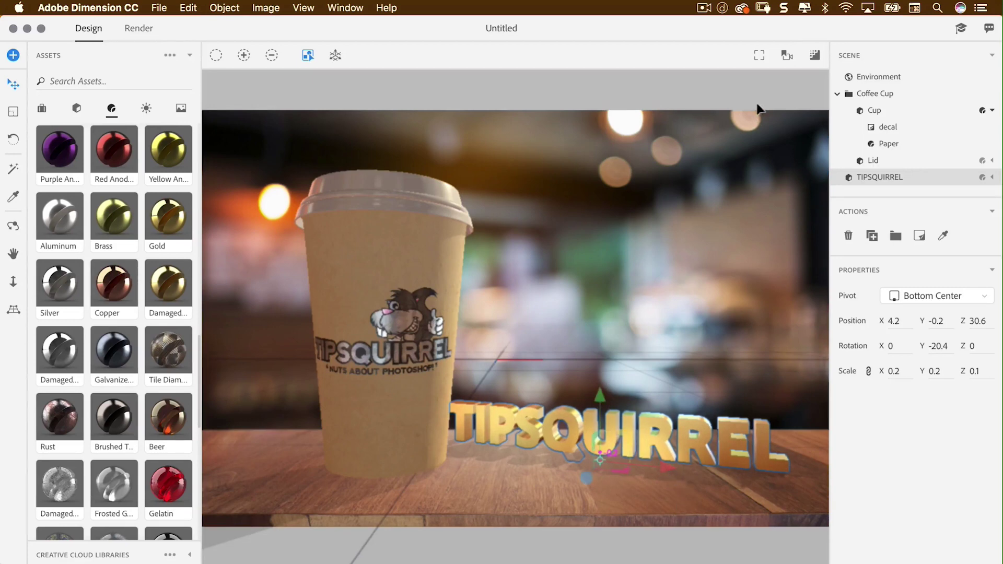
Step: Check the cup and gold text in the render preview, and close the preview
{"action": "left_click", "coordinate": [816, 56]}
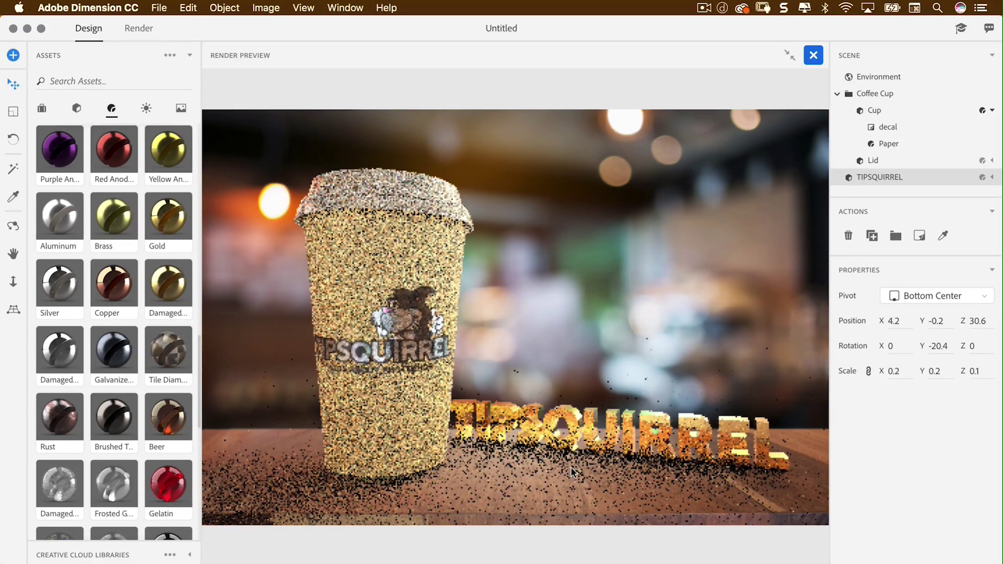
{"action": "left_click", "coordinate": [813, 55]}
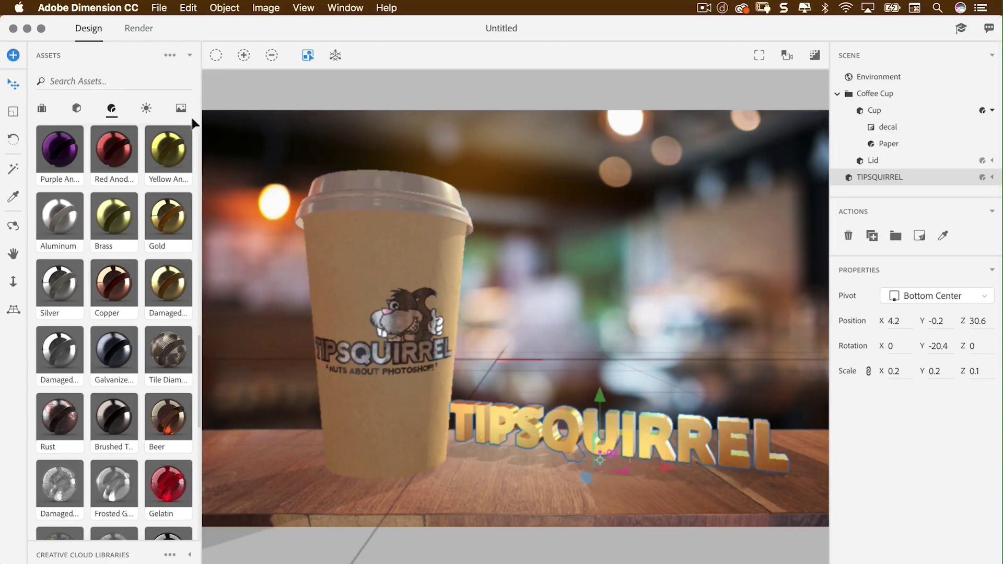
Step: Set up the final render with Low (Fast) quality and PSD (16 Bits/Channel) export format
{"action": "left_click", "coordinate": [137, 28]}
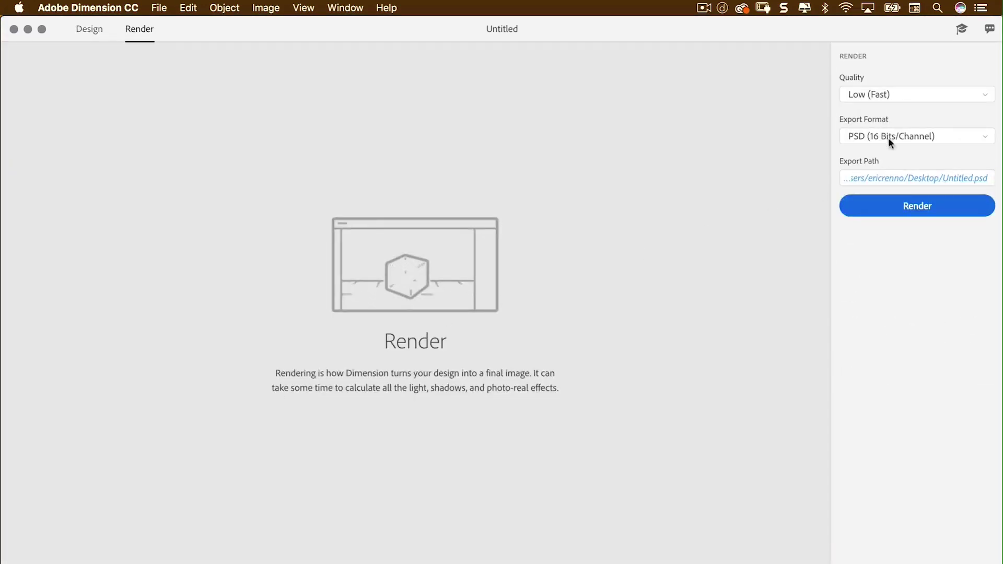
{"action": "left_click", "coordinate": [982, 96]}
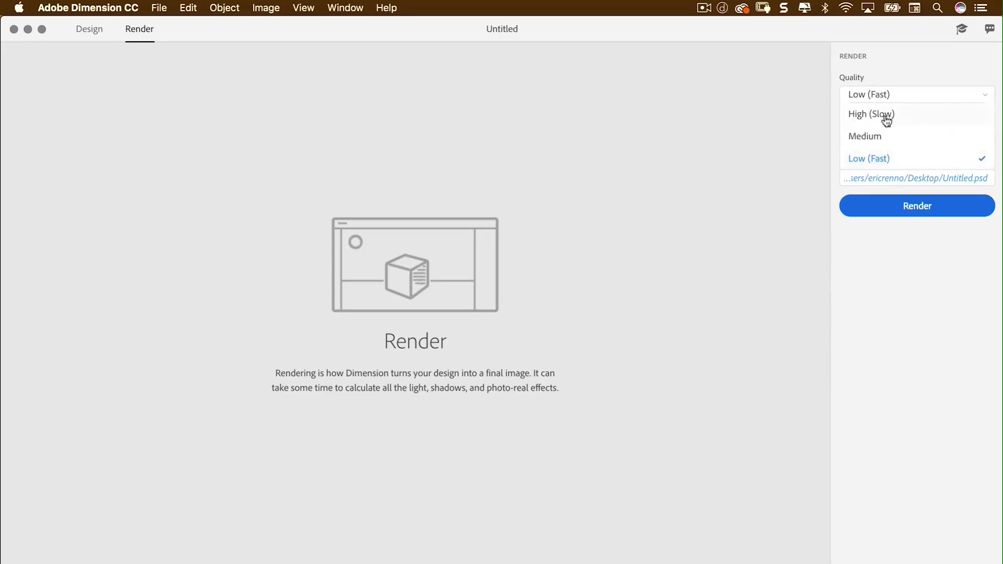
{"action": "left_click", "coordinate": [861, 158]}
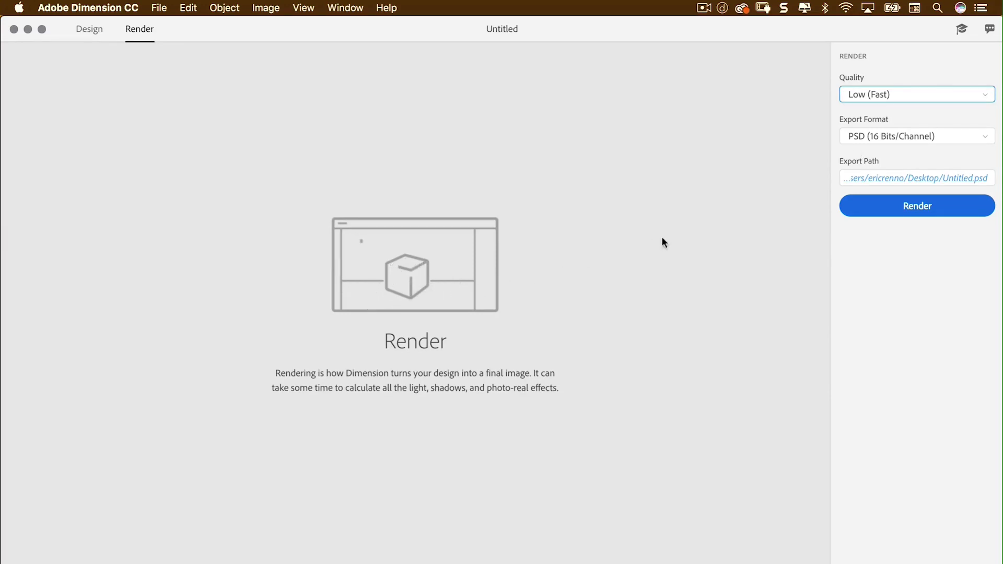
{"action": "left_click", "coordinate": [984, 138]}
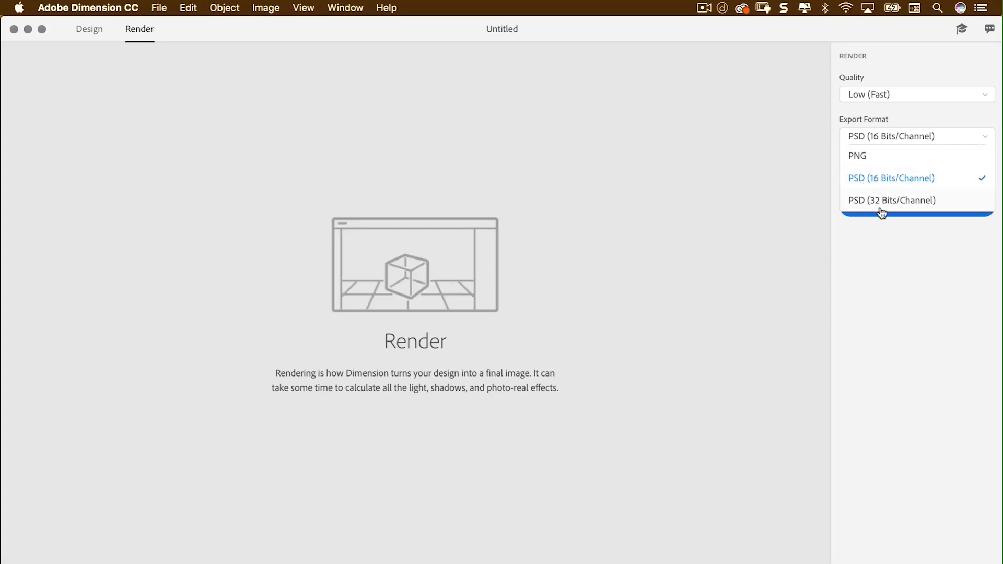
{"action": "left_click", "coordinate": [873, 178]}
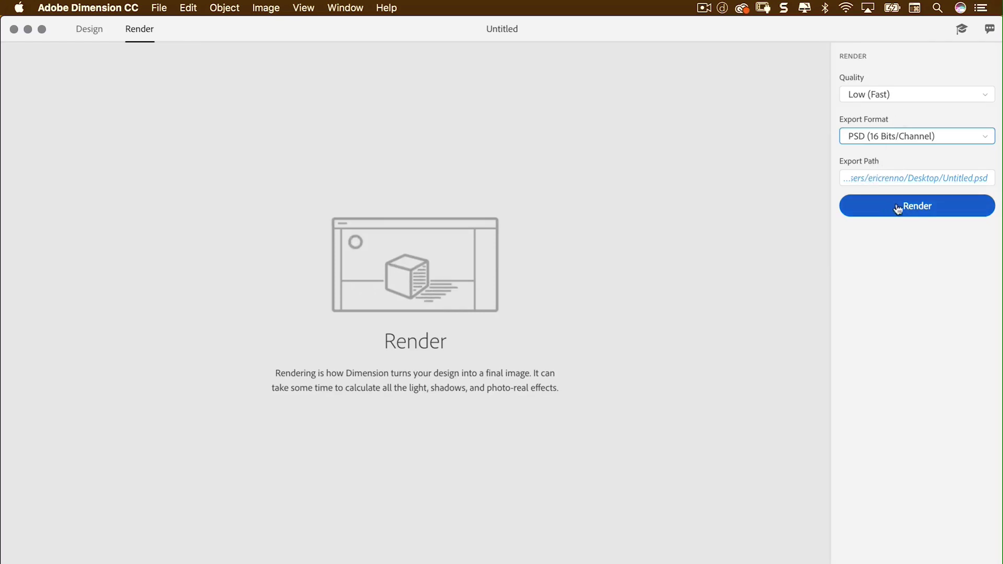
Step: Set the export file to One.psd in the Mock Up folder and render the scene
{"action": "left_click", "coordinate": [891, 180]}
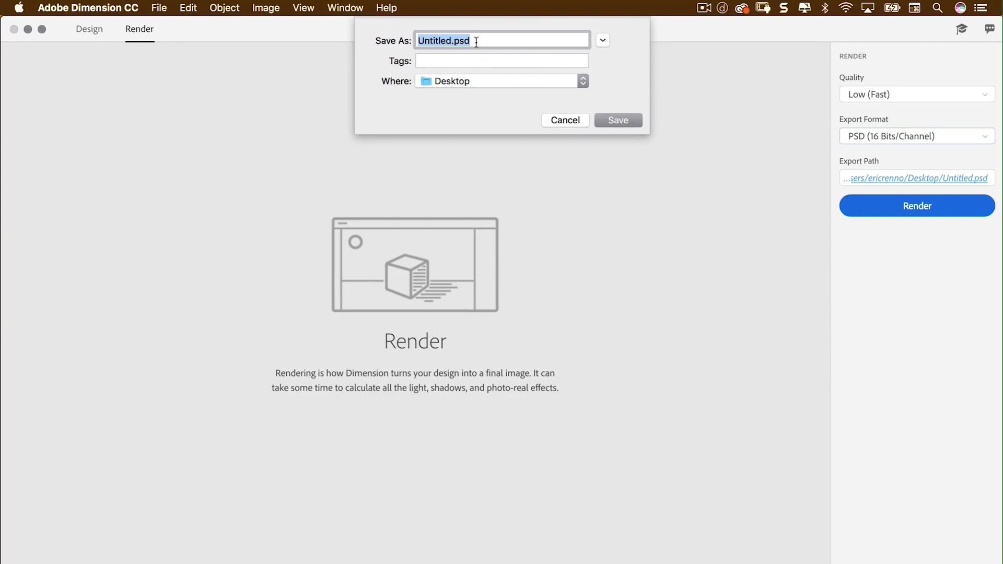
{"action": "left_click", "coordinate": [583, 82]}
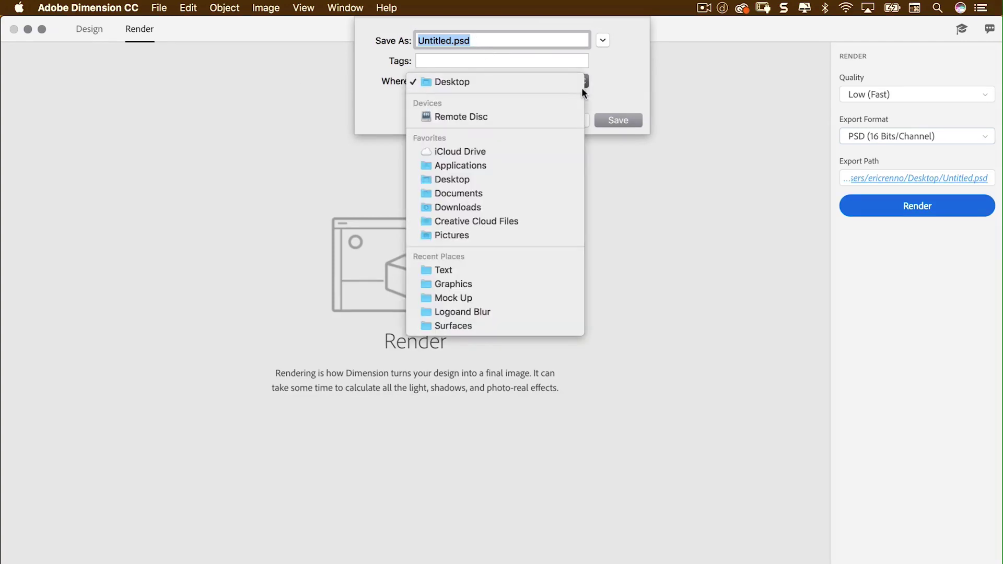
{"action": "left_click", "coordinate": [513, 297]}
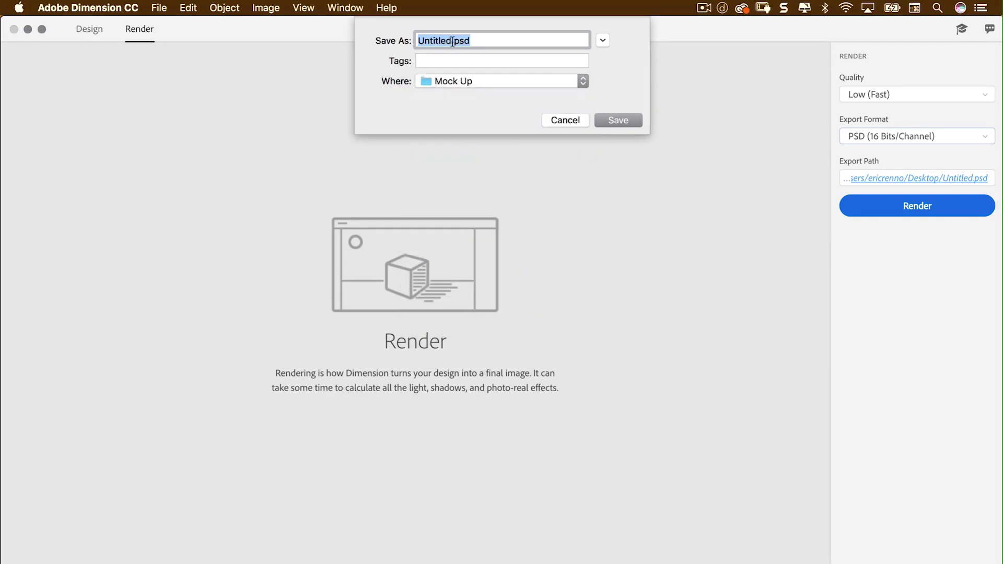
{"action": "left_click_drag", "start_coordinate": [452, 41], "coordinate": [393, 48]}
{"action": "type", "text": "On"}
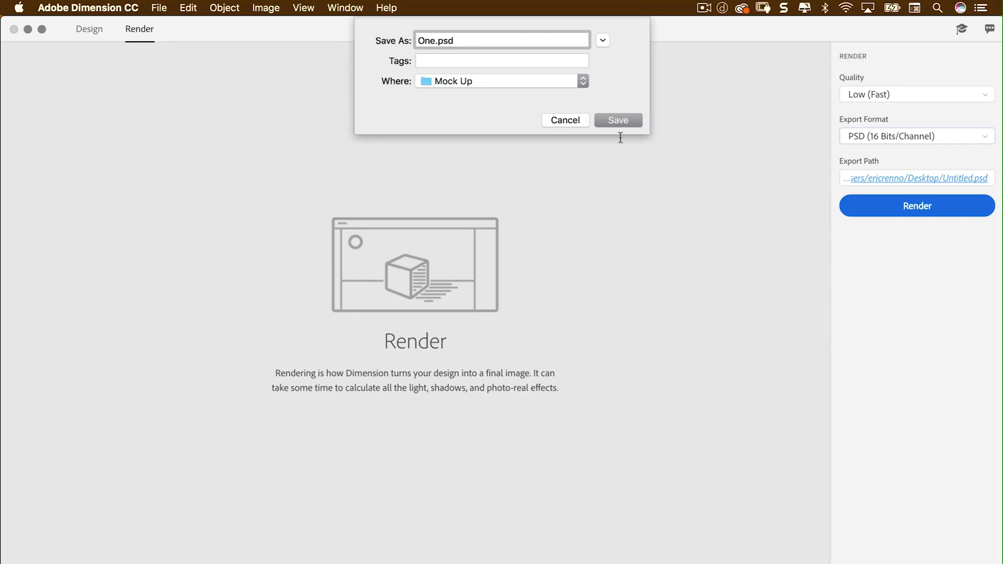
{"action": "left_click", "coordinate": [618, 121]}
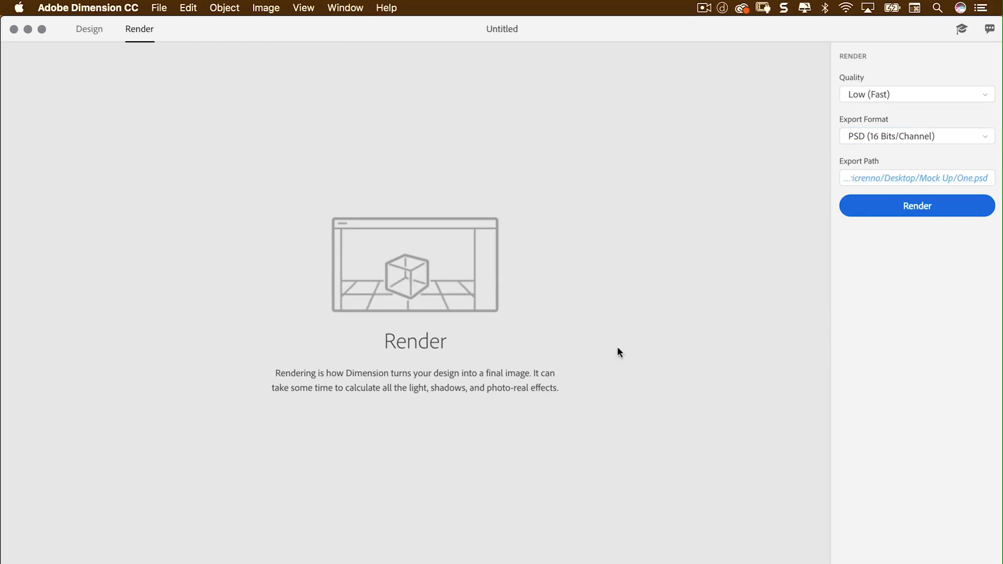
{"action": "left_click", "coordinate": [921, 215]}
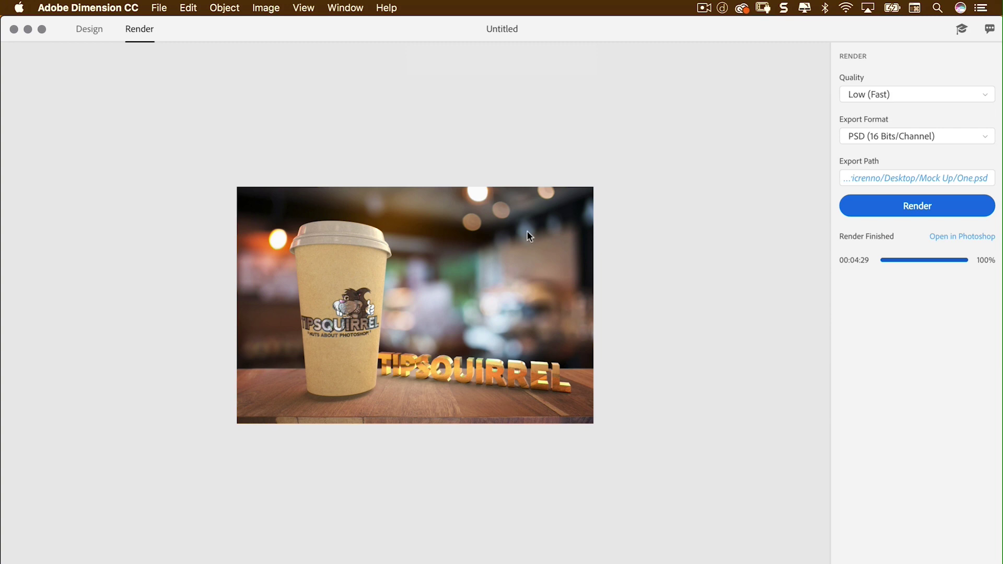
Step: Return to the design view and save the scene as Cup and Text in the Mock Up folder
{"action": "left_click", "coordinate": [89, 30]}
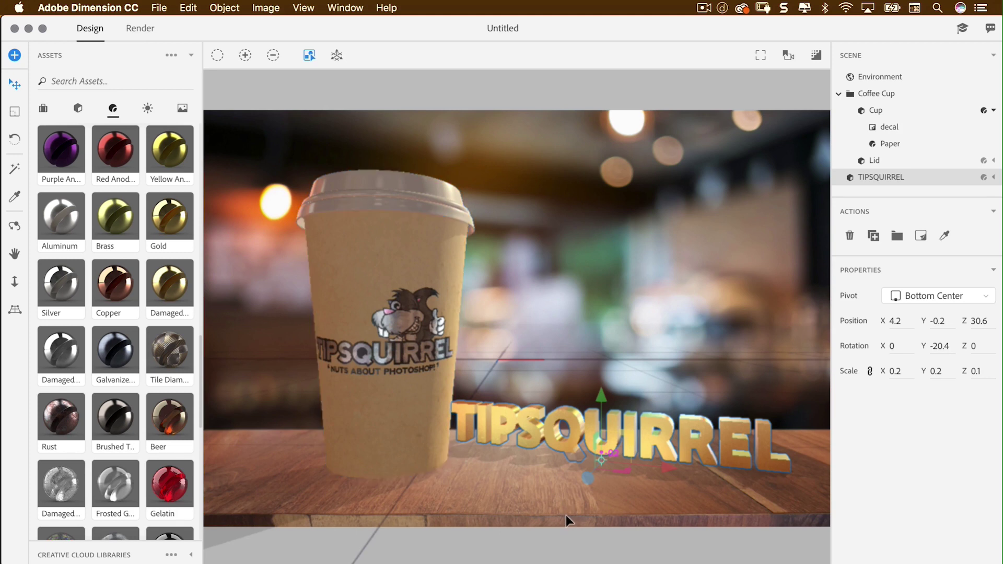
{"action": "left_click", "coordinate": [159, 7]}
{"action": "left_click", "coordinate": [180, 86]}
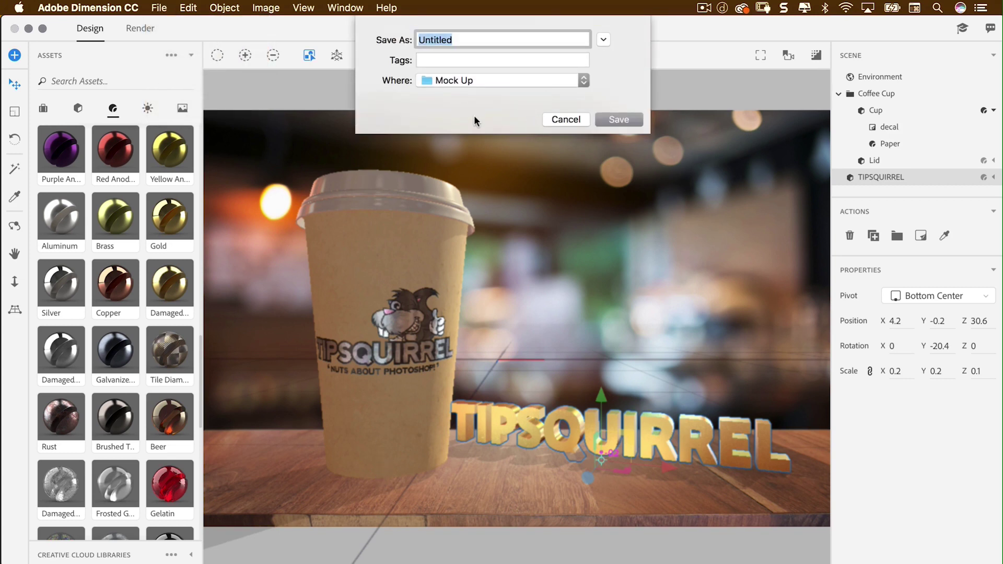
{"action": "type", "text": "C"}
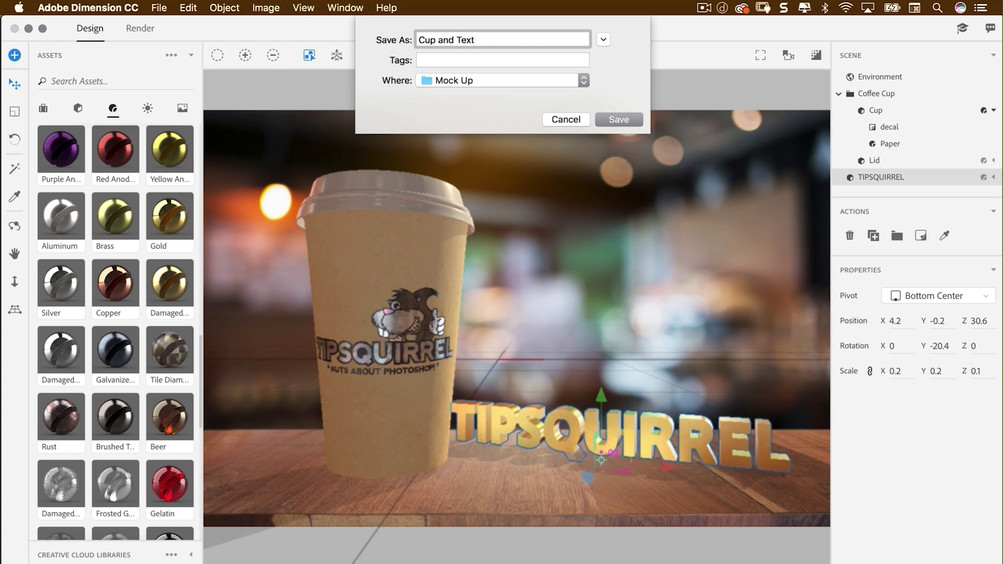
{"action": "type", "text": "up and Text"}
{"action": "key", "text": "Return"}
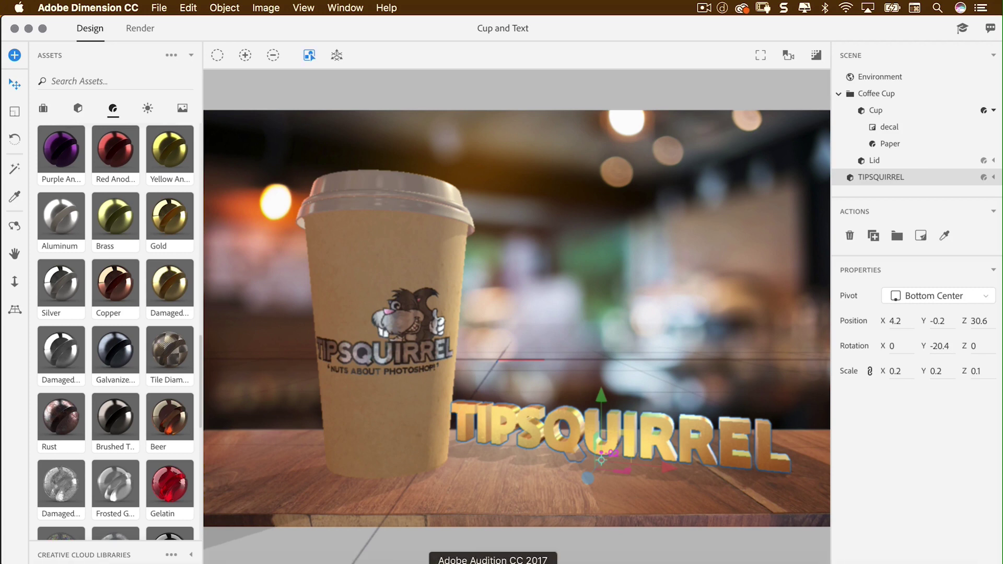
Step: Switch to Photoshop and open the render One.psd from the Mock Up folder on the Desktop
{"action": "left_click", "coordinate": [100, 561]}
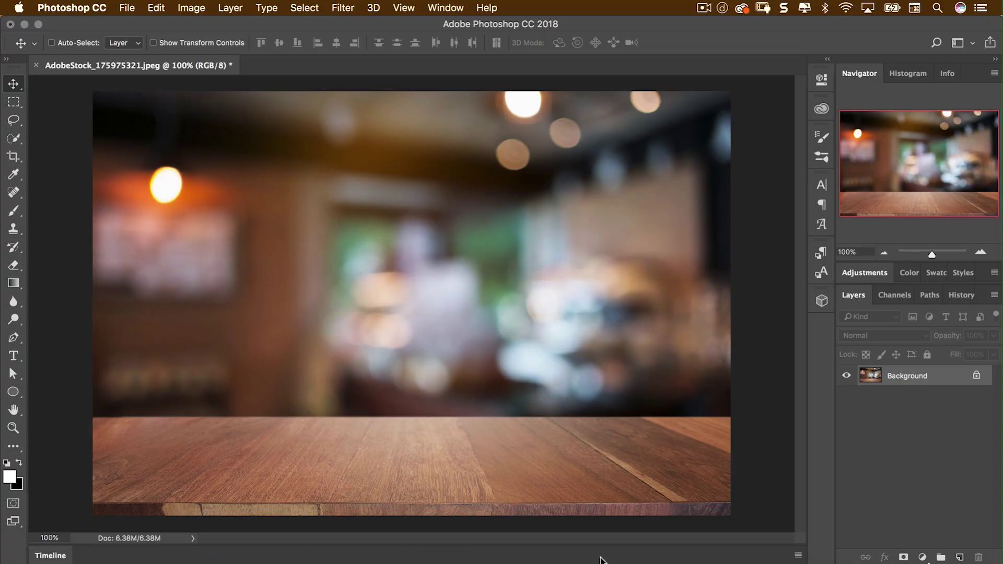
{"action": "left_click", "coordinate": [127, 8]}
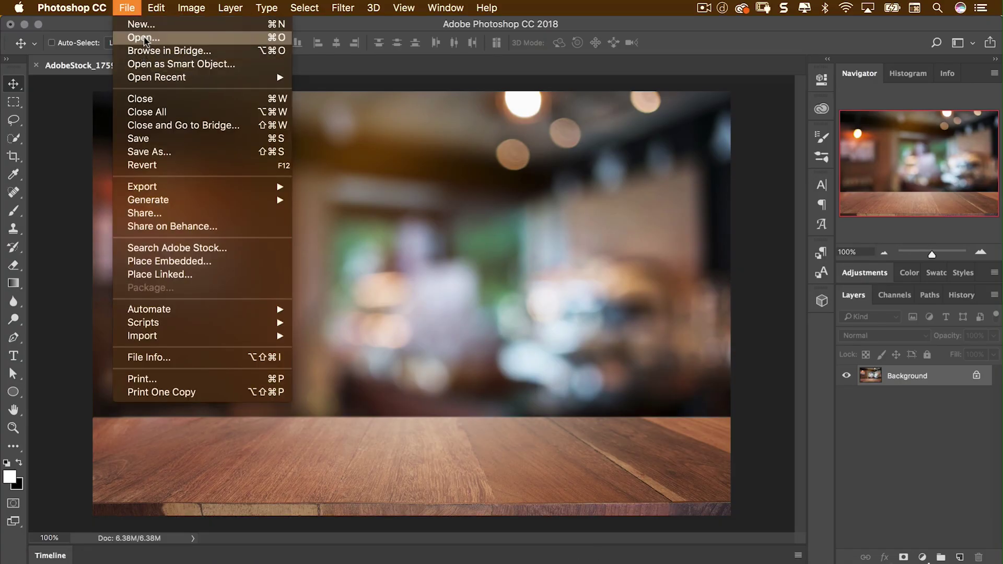
{"action": "left_click", "coordinate": [145, 37]}
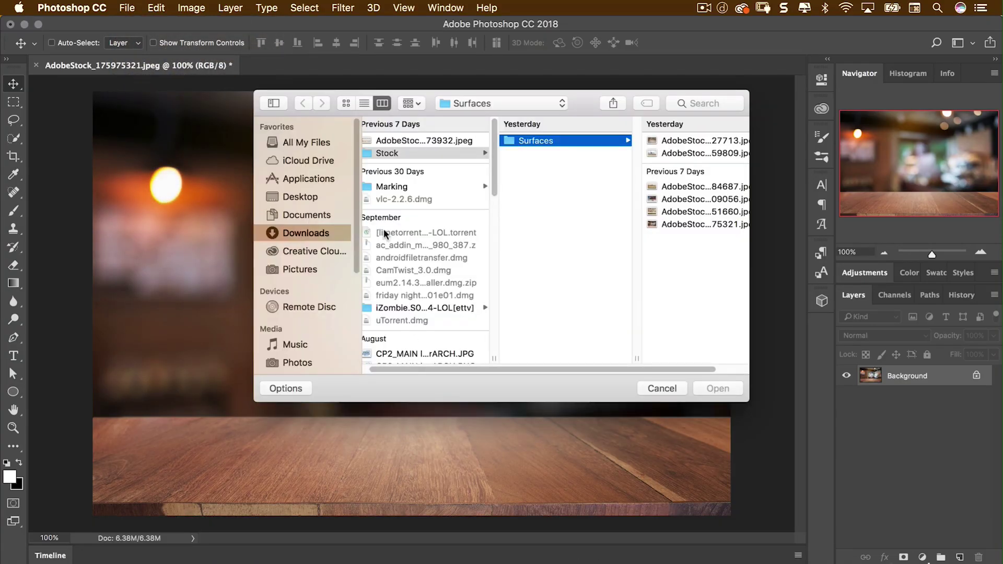
{"action": "left_click", "coordinate": [300, 197]}
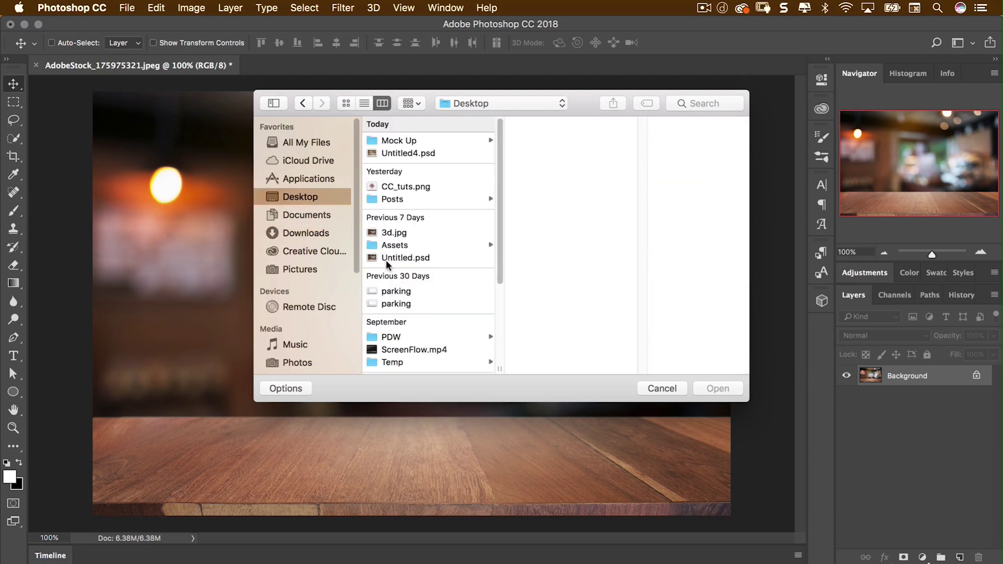
{"action": "left_click", "coordinate": [397, 140]}
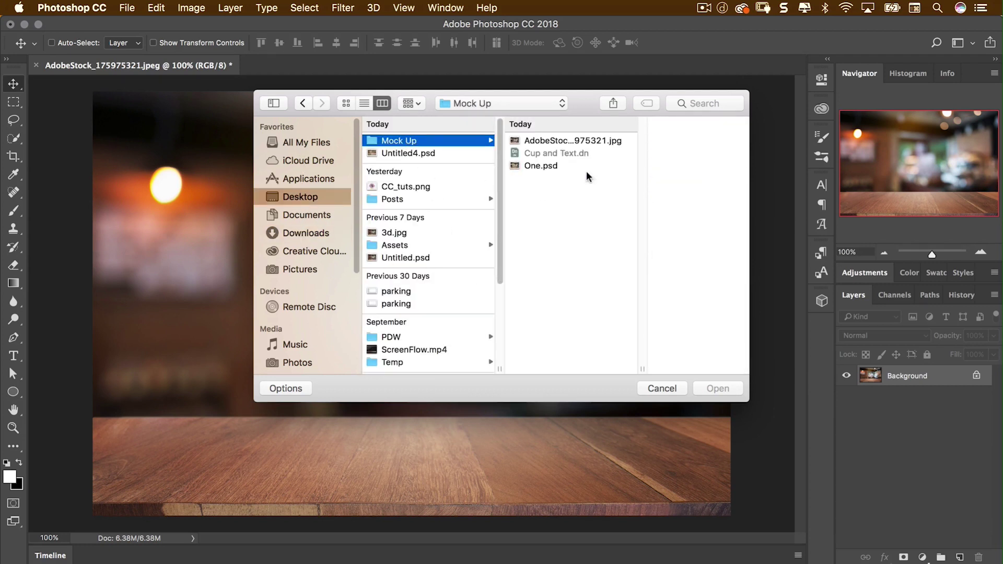
{"action": "left_click", "coordinate": [531, 165]}
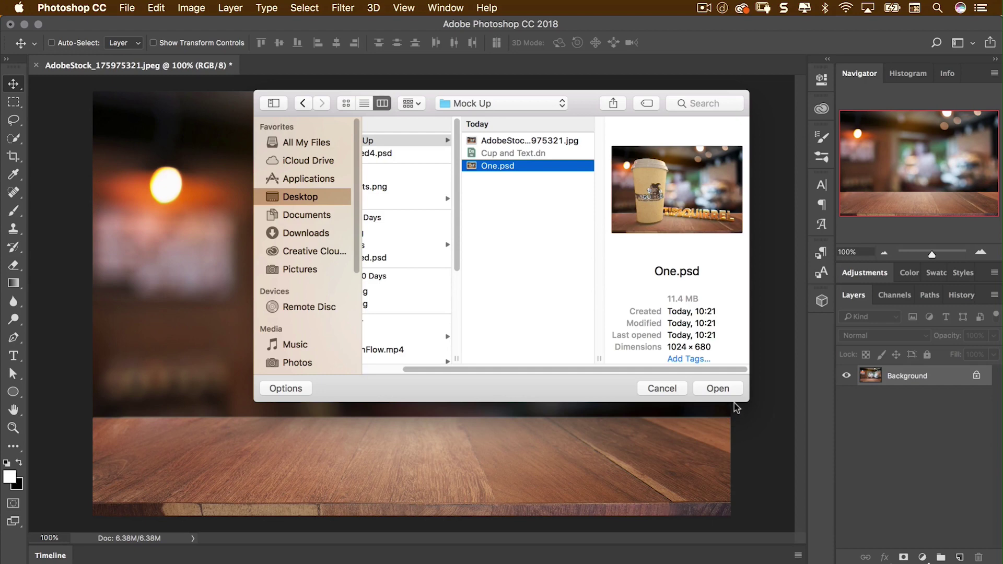
{"action": "left_click", "coordinate": [724, 394]}
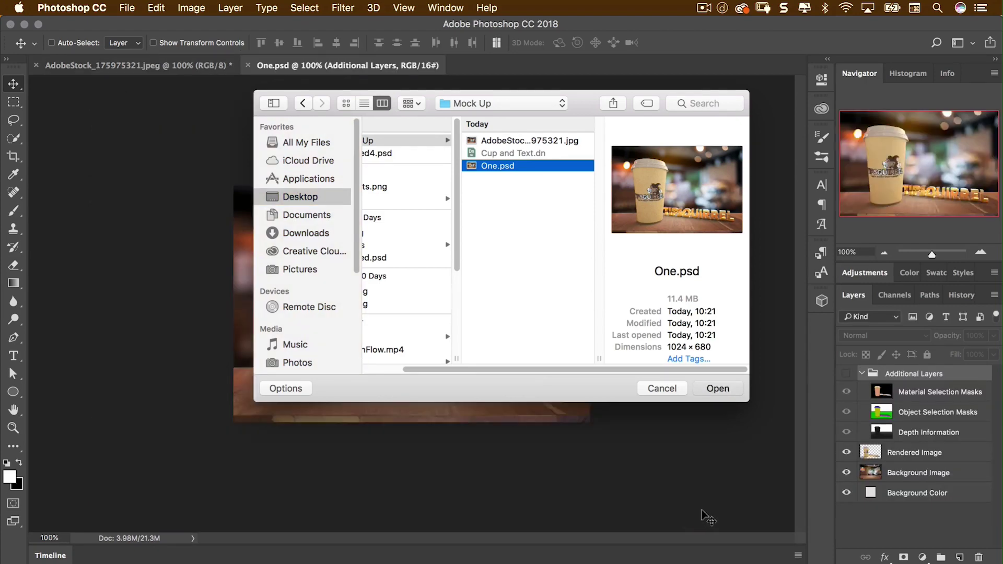
Step: Show the Additional Layers group and hide its Material Selection Masks and Object Selection Masks layers to expose Depth Information
{"action": "left_click", "coordinate": [974, 253]}
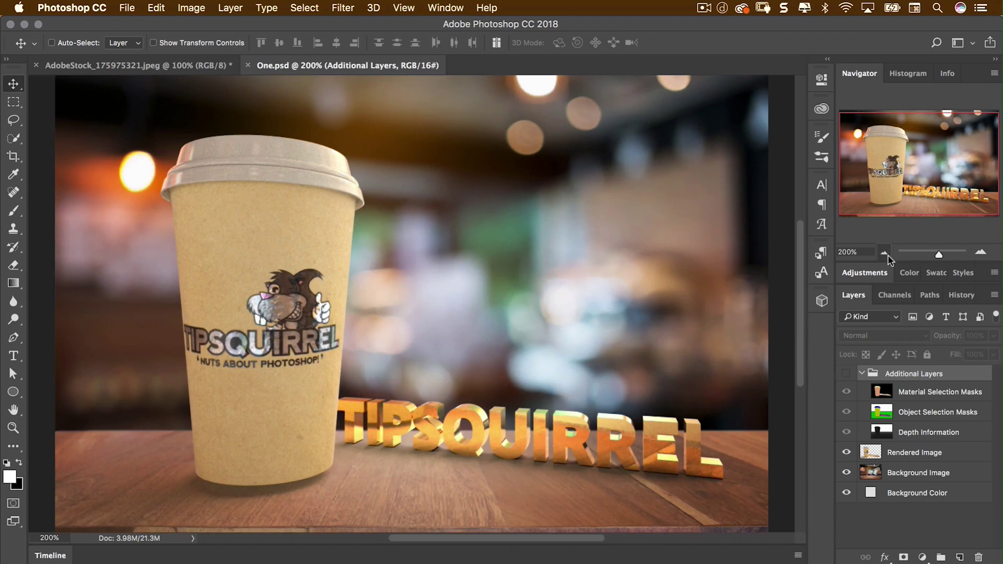
{"action": "left_click", "coordinate": [883, 253]}
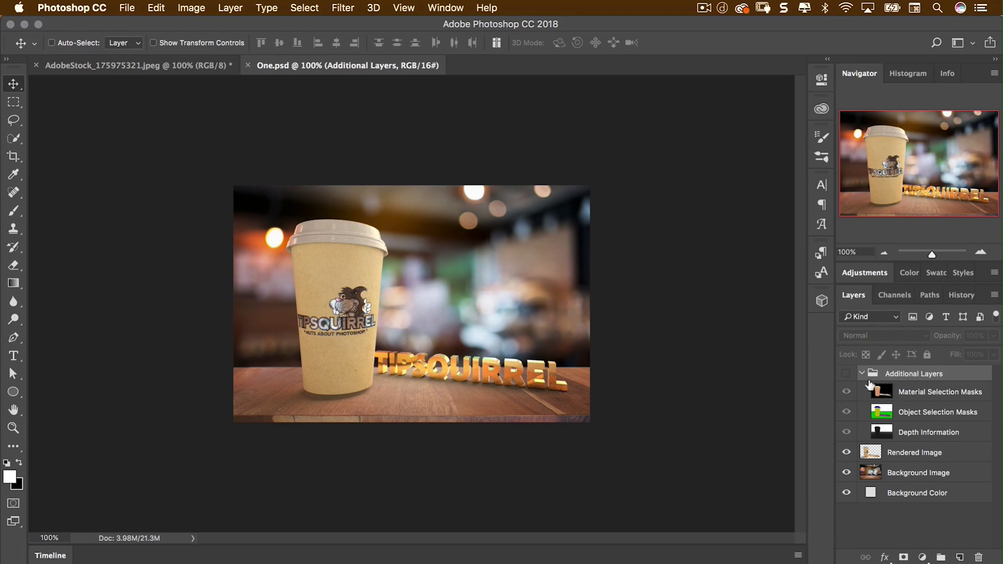
{"action": "left_click", "coordinate": [846, 392]}
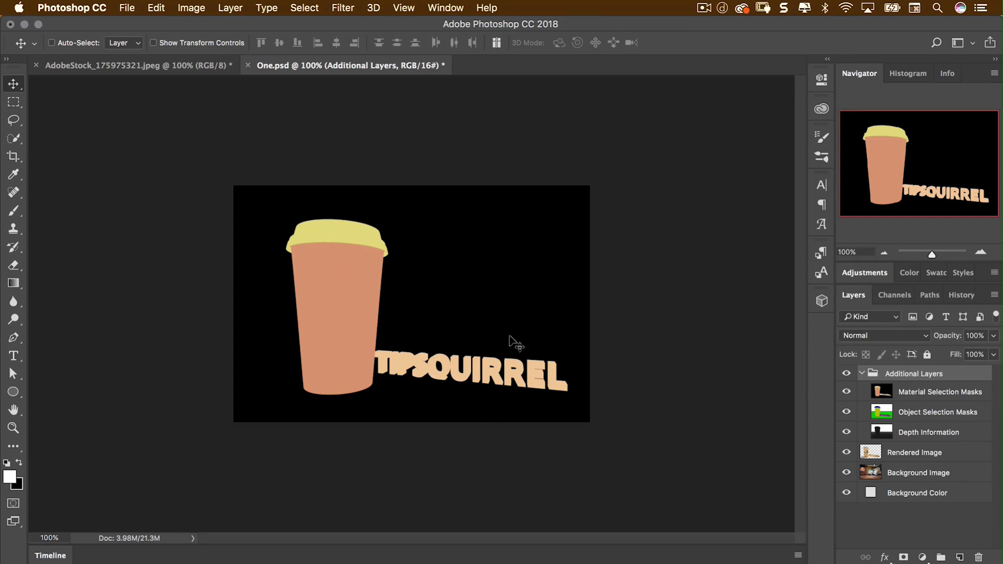
{"action": "left_click", "coordinate": [846, 391]}
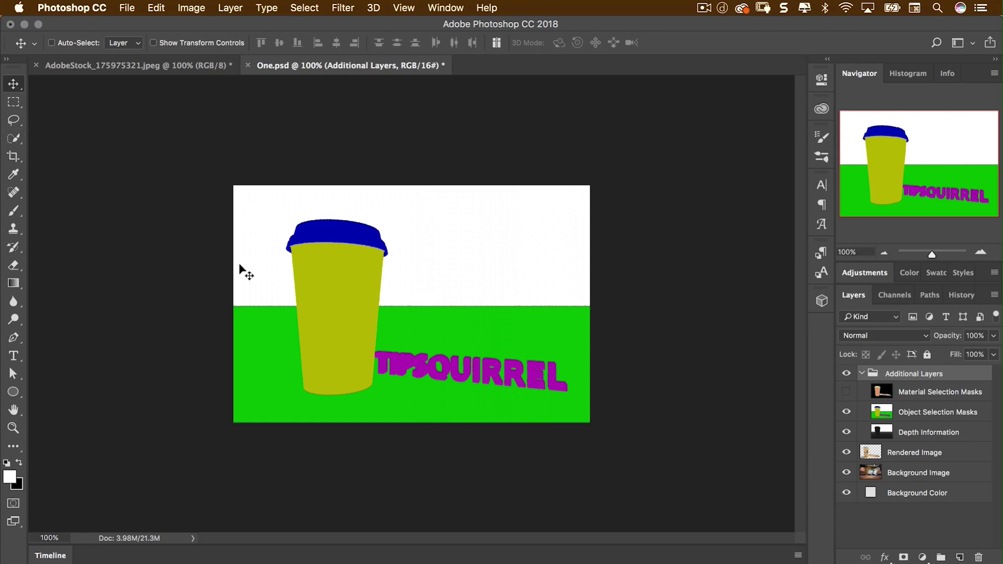
{"action": "left_click", "coordinate": [846, 413]}
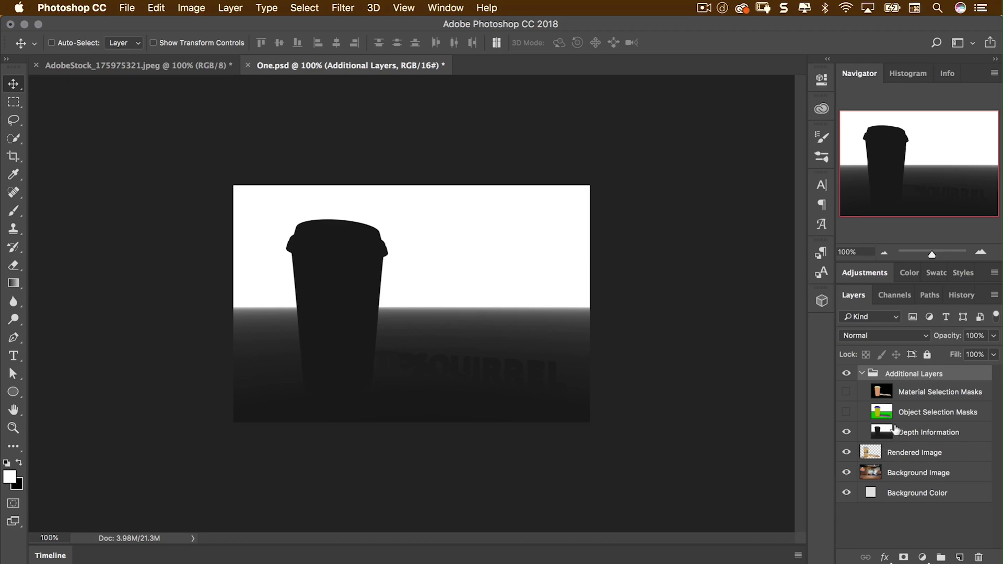
Step: Duplicate the Blue channel of the depth image as a new channel named Depth
{"action": "left_click", "coordinate": [893, 295]}
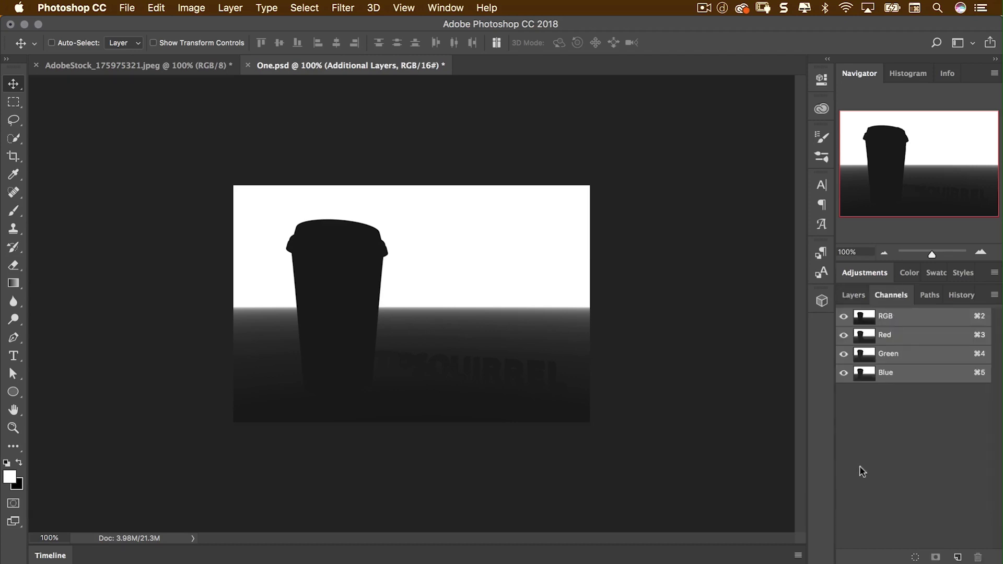
{"action": "left_click", "coordinate": [914, 376]}
{"action": "right_click", "coordinate": [918, 378]}
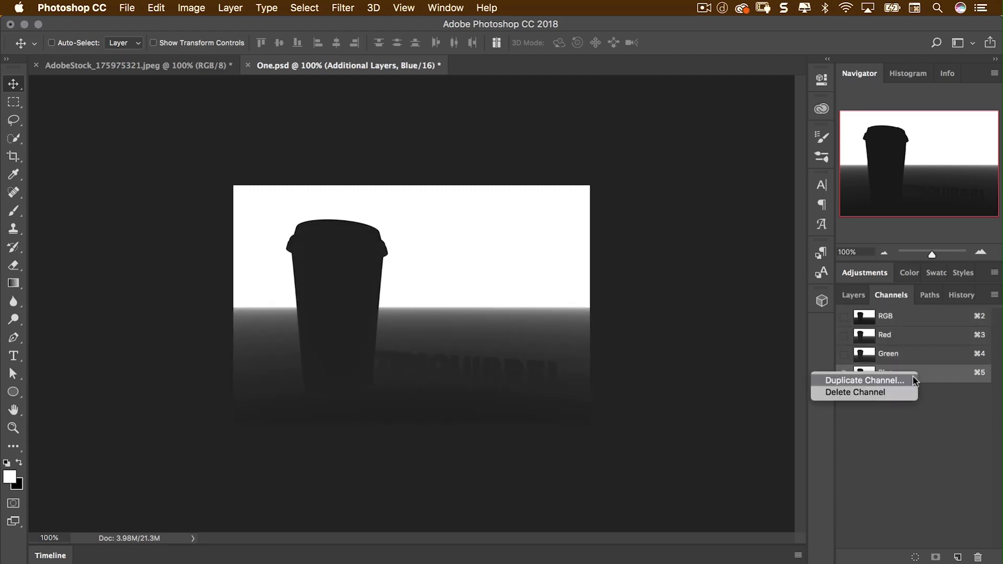
{"action": "left_click", "coordinate": [894, 381]}
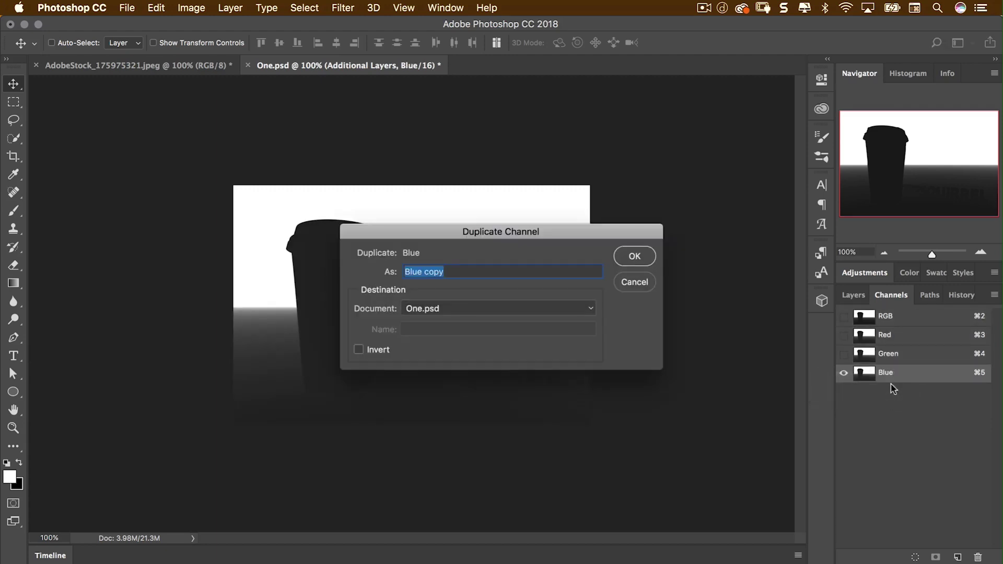
{"action": "type", "text": "Depth"}
{"action": "key", "text": "Return"}
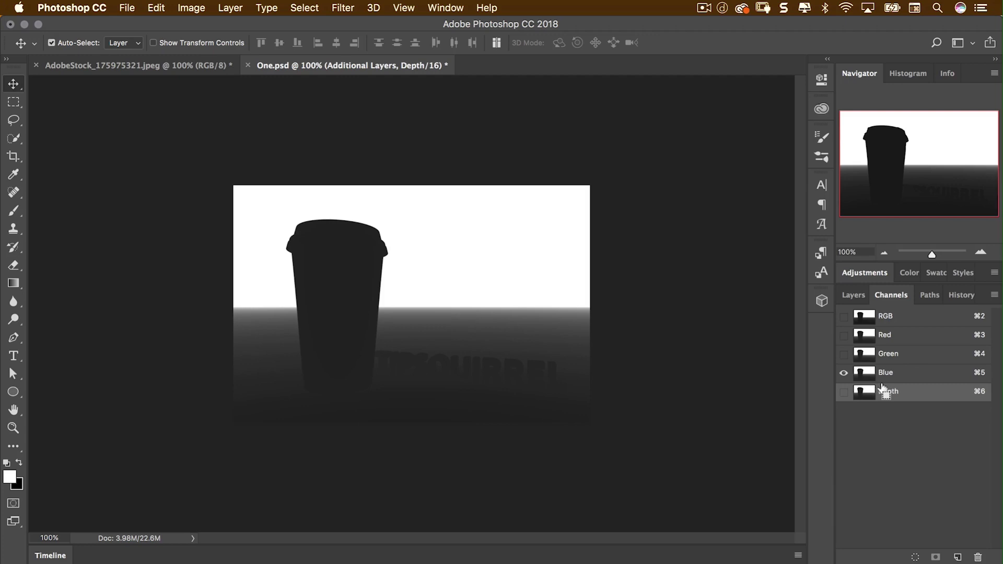
Step: Load the Depth channel as a selection, and hide and collapse the Additional Layers group
{"action": "left_click", "coordinate": [865, 392], "text": "super"}
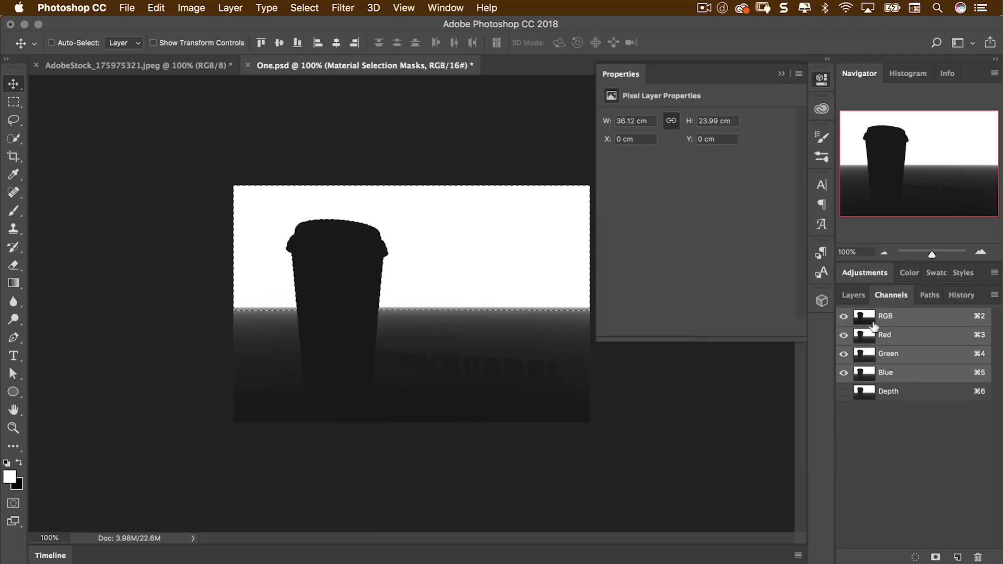
{"action": "left_click", "coordinate": [852, 295]}
{"action": "left_click", "coordinate": [846, 373]}
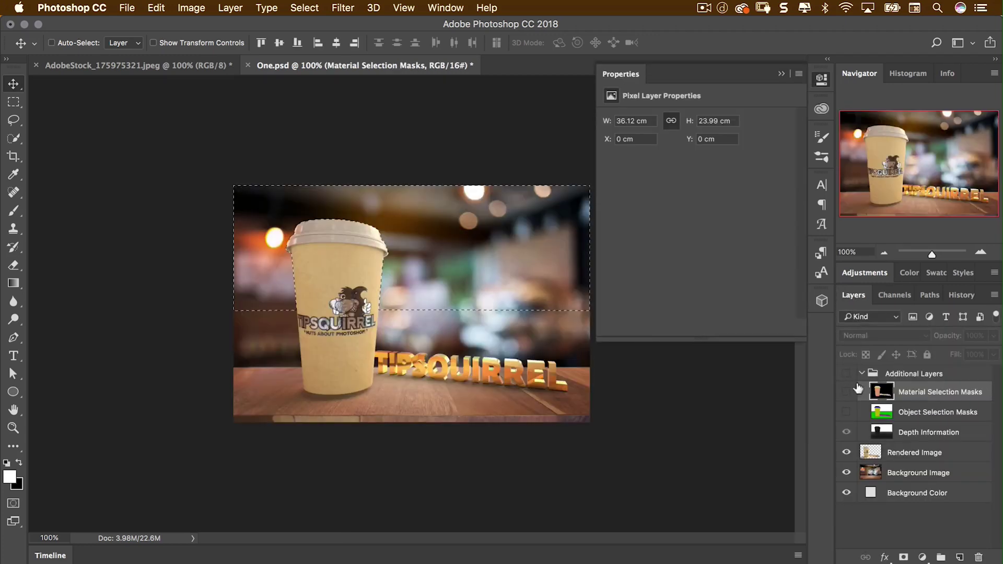
{"action": "left_click", "coordinate": [861, 373]}
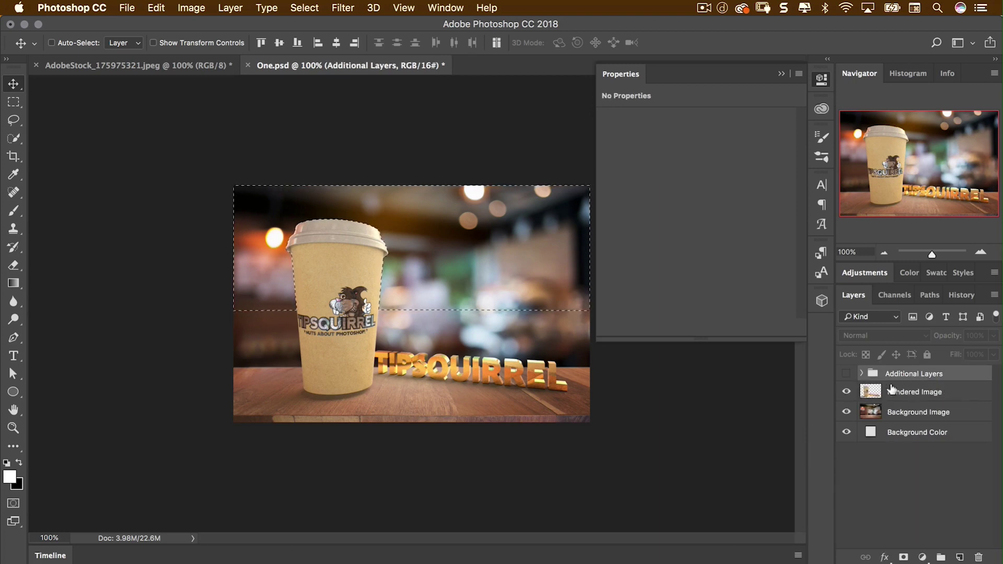
Step: Add a Hue/Saturation adjustment layer masked by the depth selection, with Saturation -56 and Lightness -2
{"action": "left_click", "coordinate": [922, 557]}
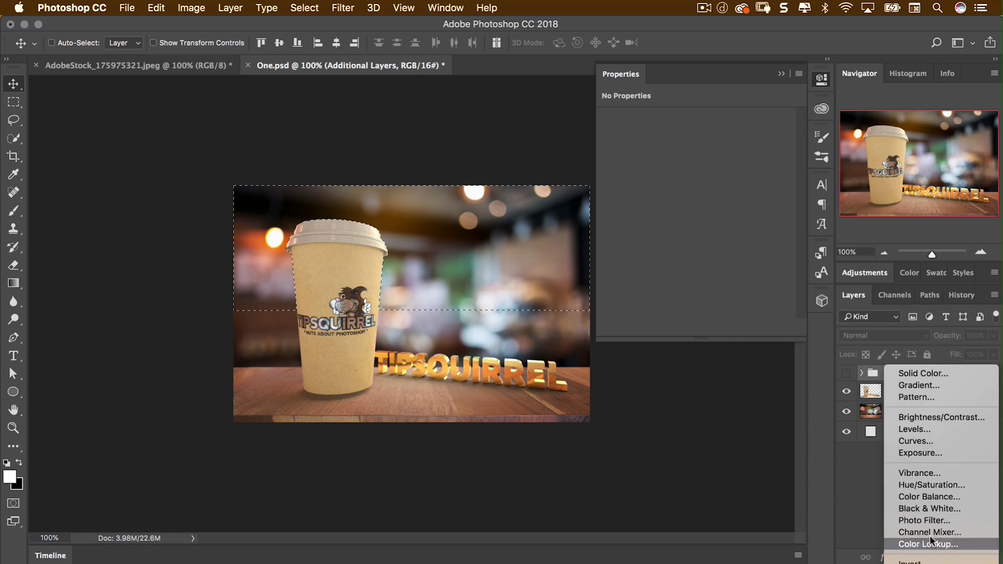
{"action": "left_click", "coordinate": [934, 484]}
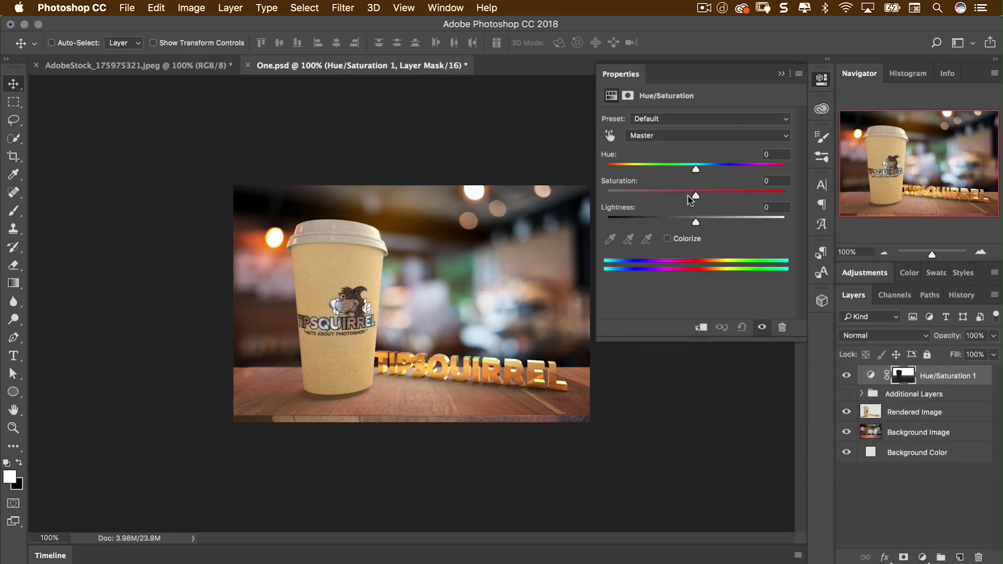
{"action": "left_click_drag", "start_coordinate": [698, 199], "coordinate": [653, 222]}
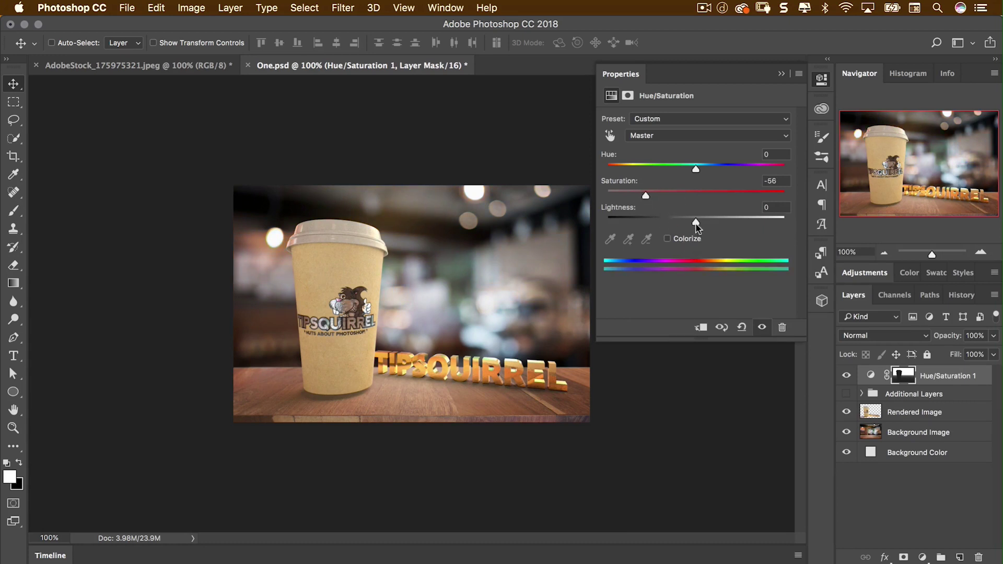
{"action": "mouse_move", "coordinate": [696, 226]}
{"action": "left_mouse_down"}
{"action": "mouse_move", "coordinate": [773, 225]}
{"action": "mouse_move", "coordinate": [663, 230]}
{"action": "mouse_move", "coordinate": [695, 228]}
{"action": "left_mouse_up"}
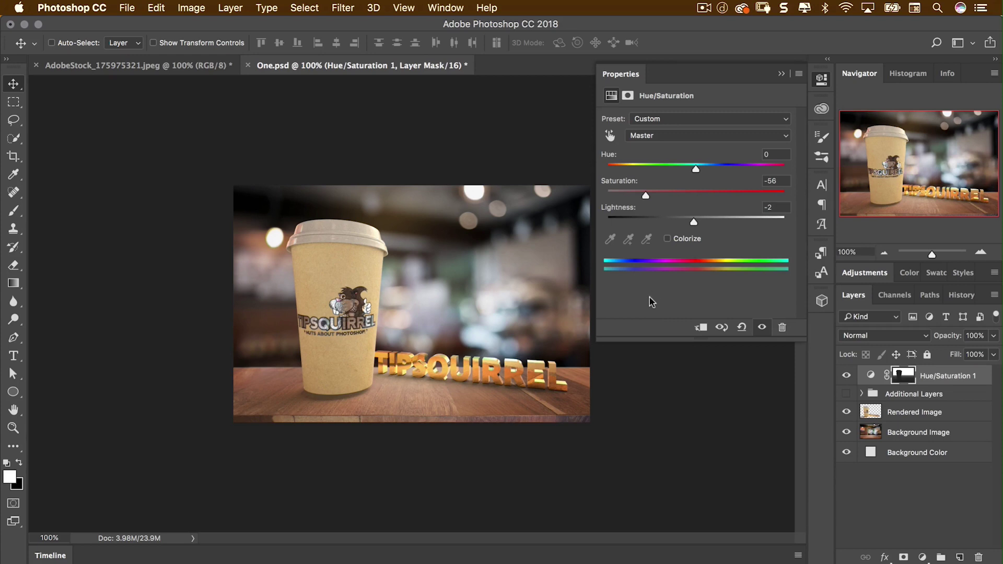